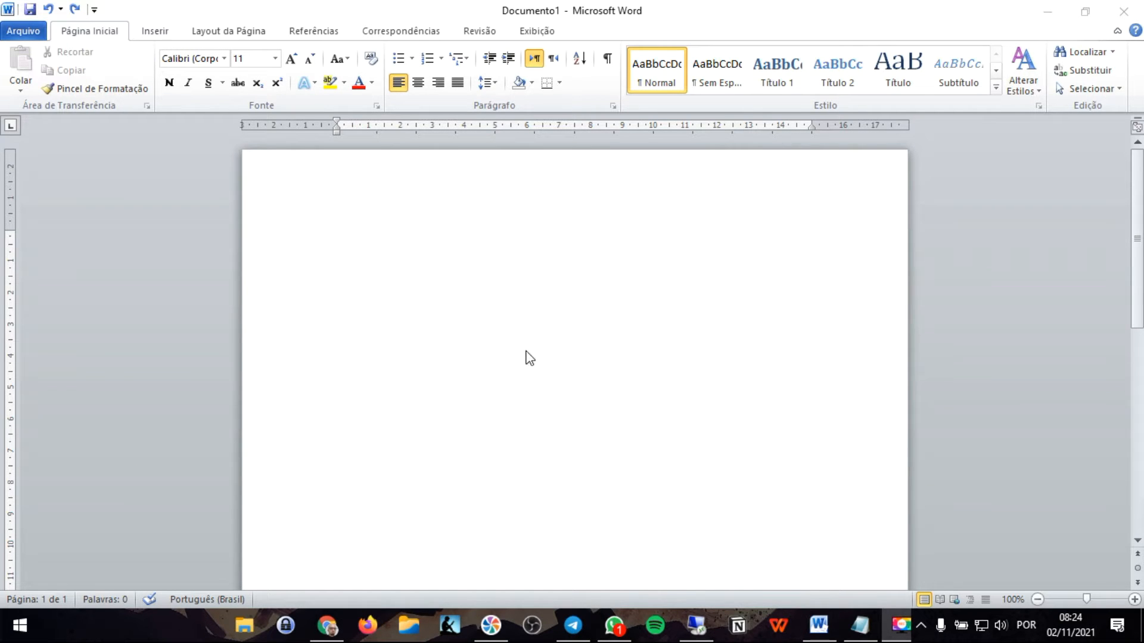
# - Insert a simple text box (Caixa de Texto Simples) and move it to the page's upper-right corner
pyautogui.click(541, 221)
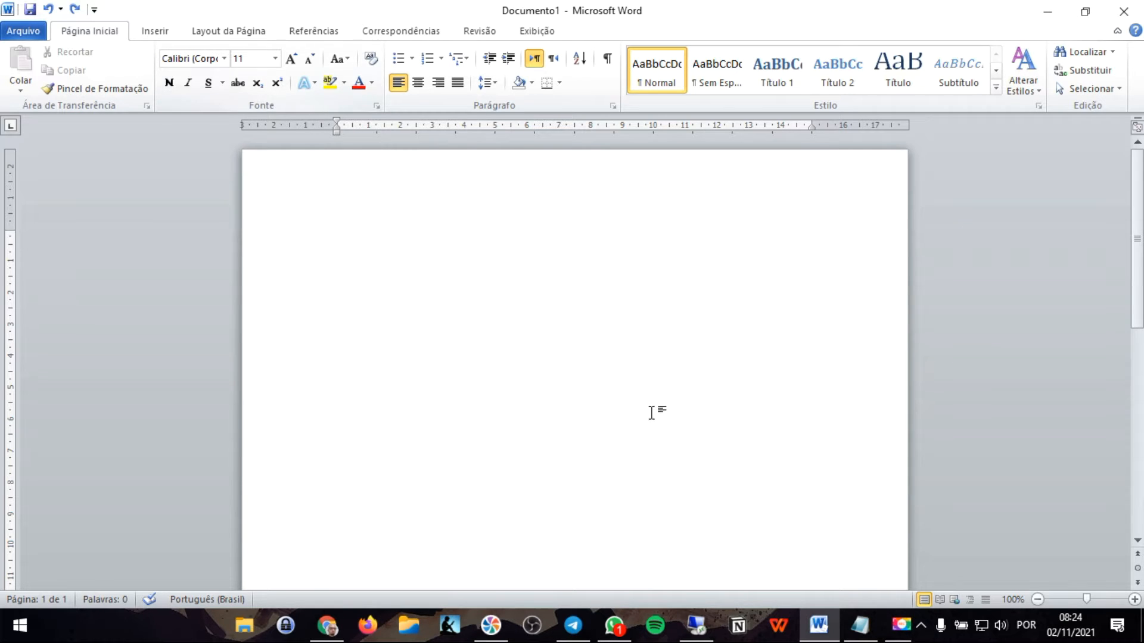
pyautogui.click(170, 35)
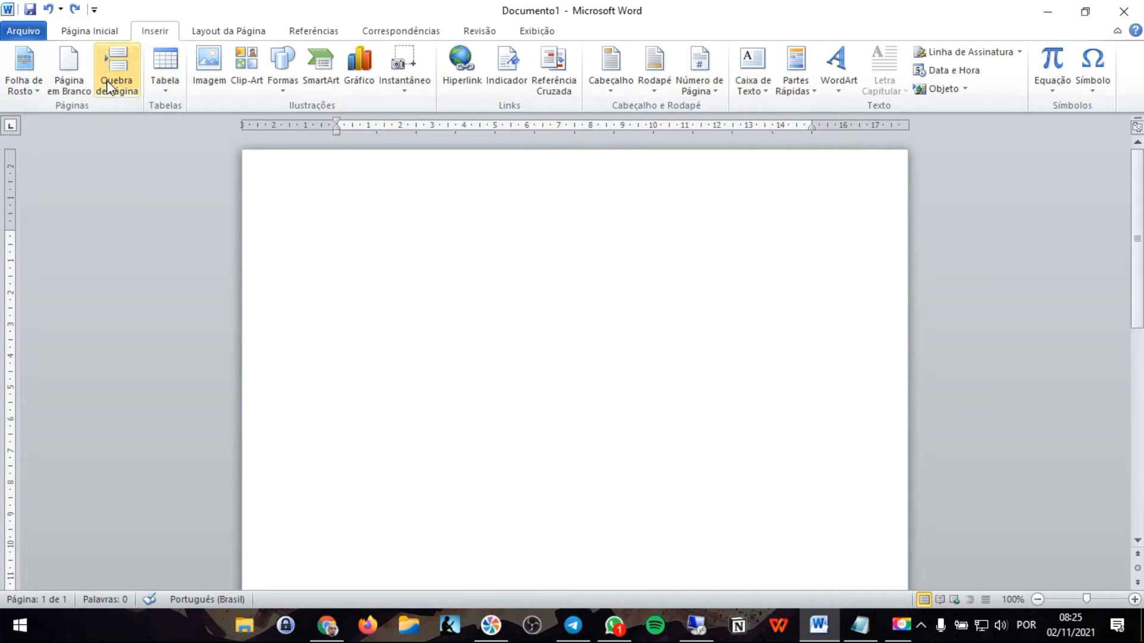
pyautogui.click(745, 65)
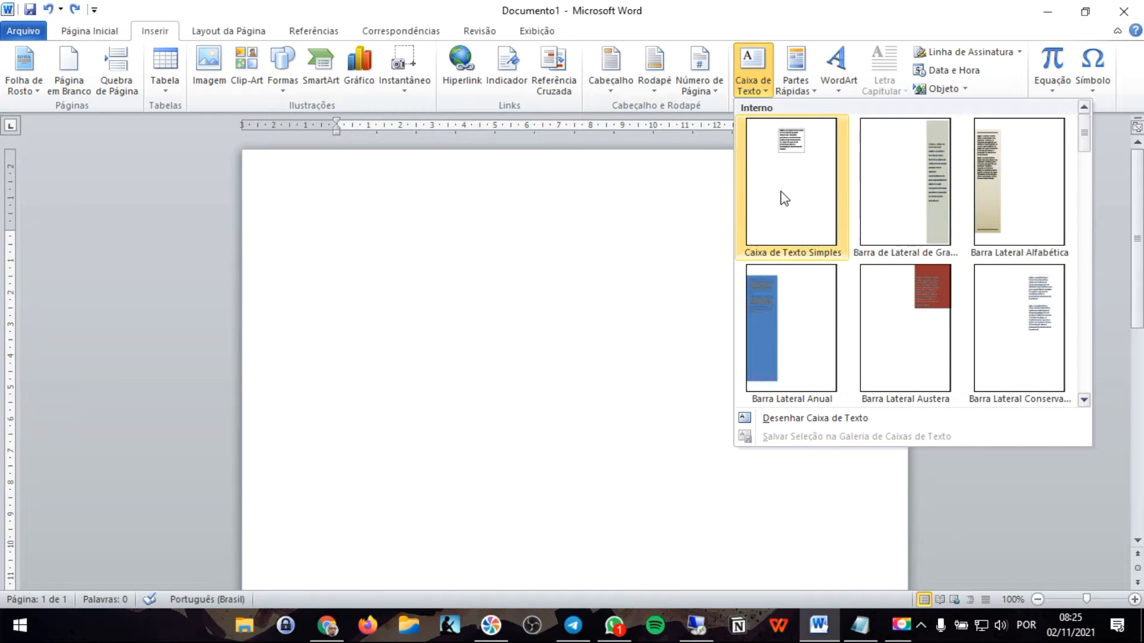
pyautogui.click(796, 179)
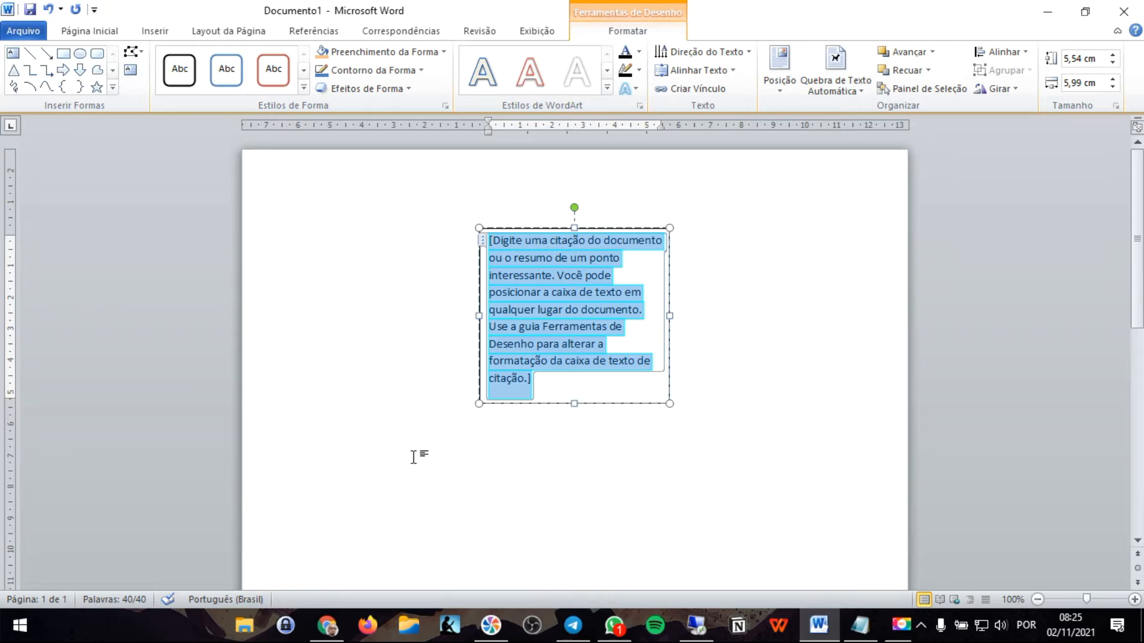
pyautogui.moveTo(605, 227); pyautogui.dragTo(772, 197)
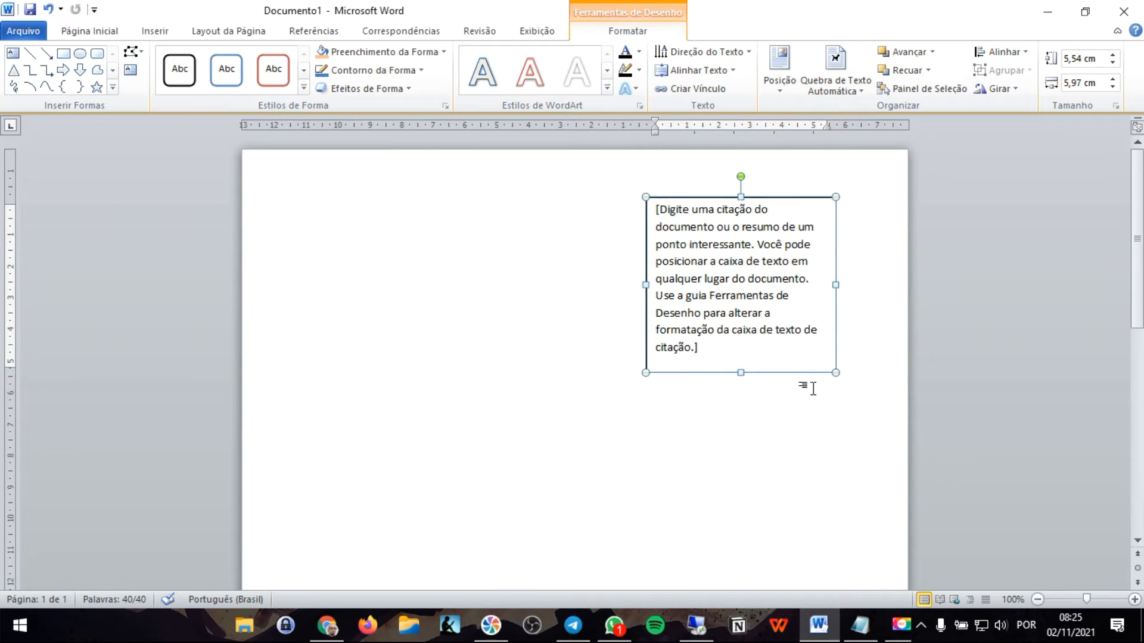
# - Enter sample lines in the document body: Asdasd, Asd, Asdas, Dasda, Sdas, Dasd, Asda and Das
pyautogui.click(388, 250)
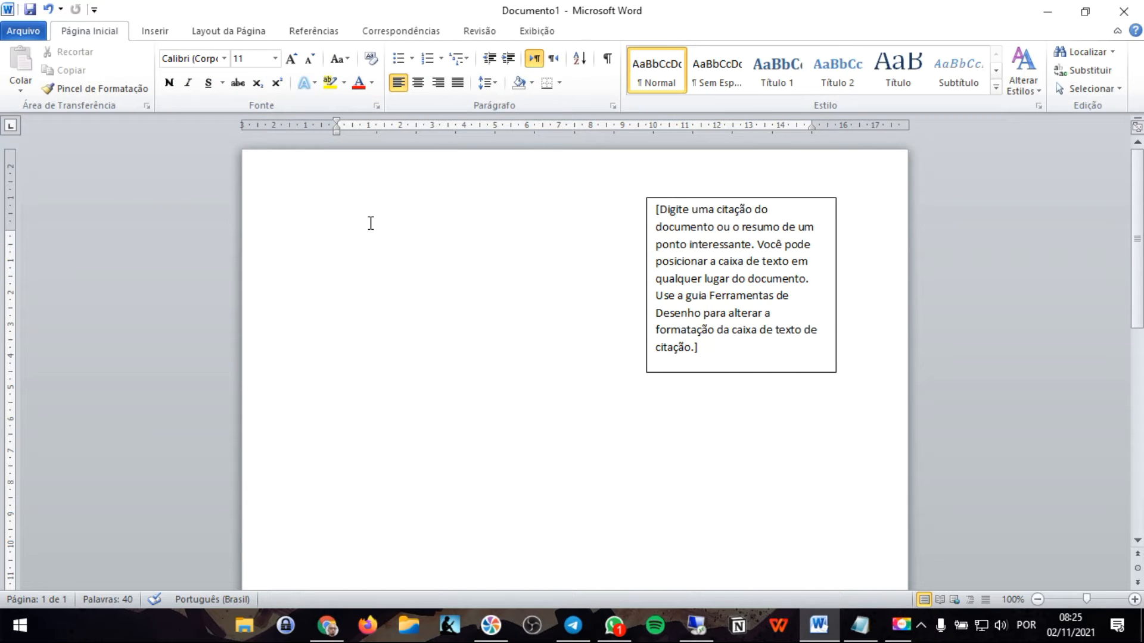
pyautogui.write('asdasd')
pyautogui.press('Return')
pyautogui.write('asd')
pyautogui.press('Return')
pyautogui.write('asdas')
pyautogui.press('Return')
pyautogui.write('dasda sdas')
pyautogui.press('Return')
pyautogui.write('dasd')
pyautogui.press('Return')
pyautogui.write('asda')
pyautogui.press('Return')
pyautogui.write('sda')
pyautogui.press('Return')
pyautogui.press('Return')
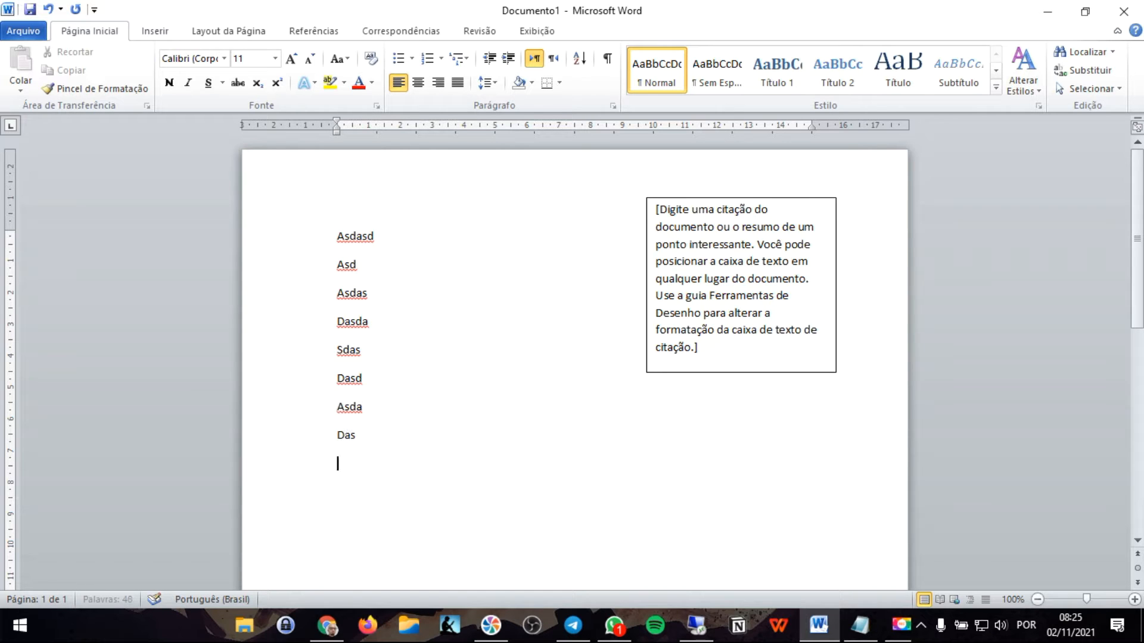
pyautogui.press('BackSpace')
# - Reposition the text box around the page, leaving it near the right margin beside the lower sample lines
pyautogui.click(683, 241)
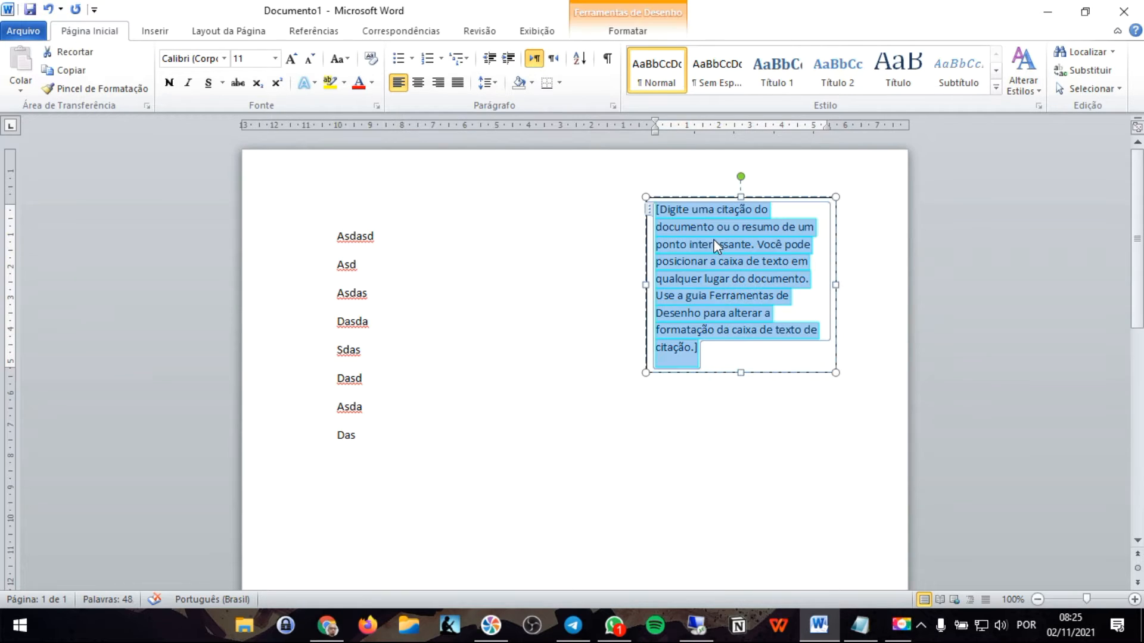
pyautogui.moveTo(792, 194); pyautogui.dragTo(675, 294)
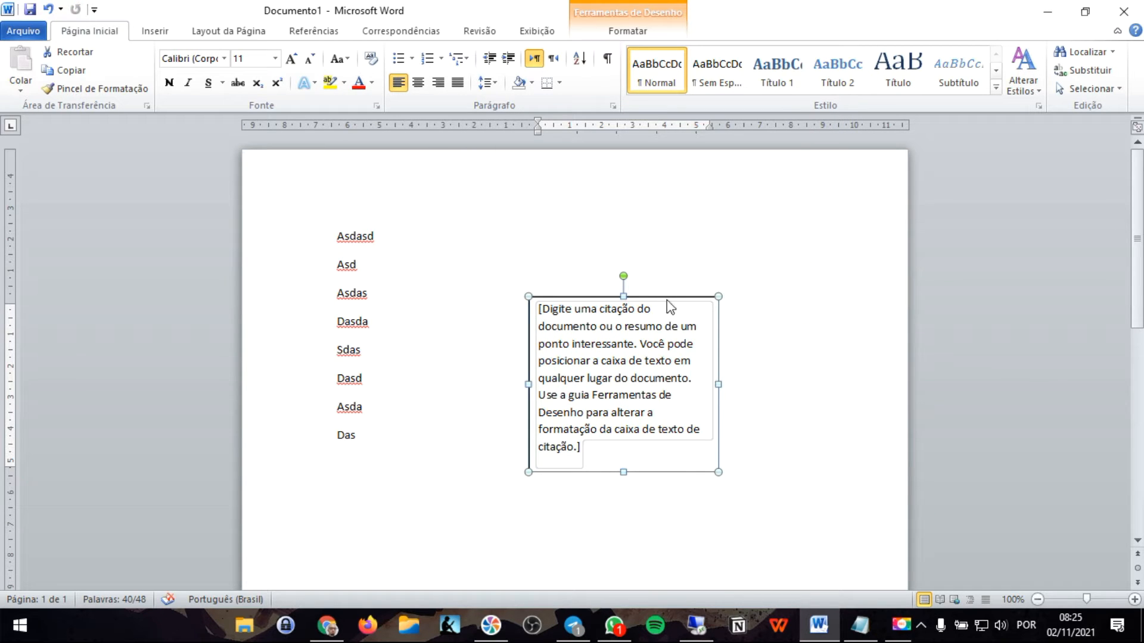
pyautogui.moveTo(631, 296); pyautogui.dragTo(830, 197)
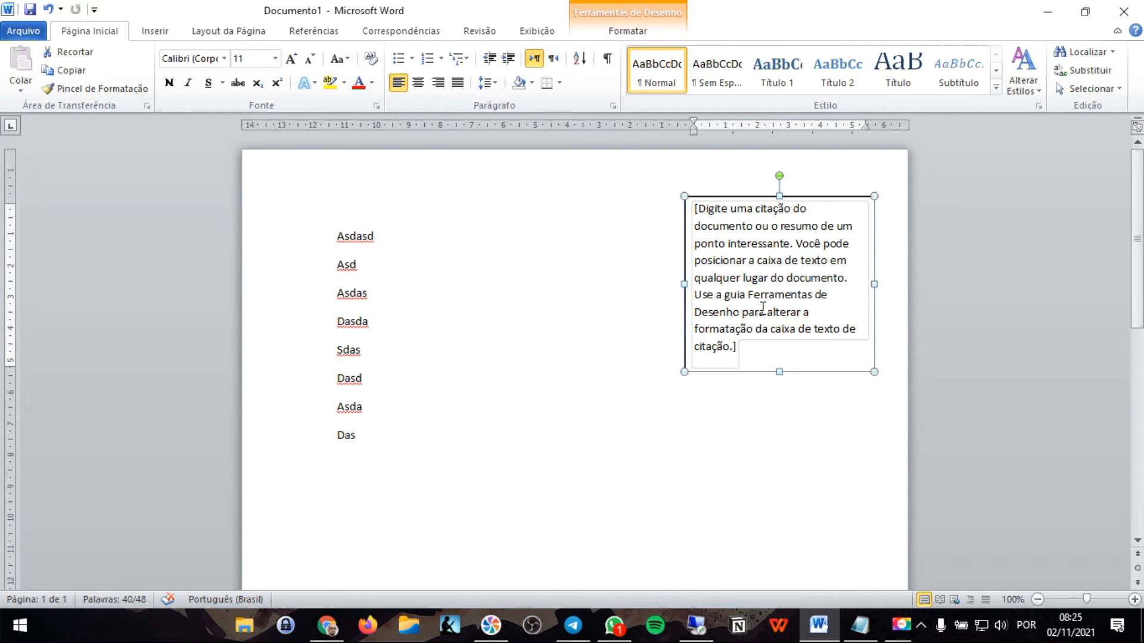
pyautogui.moveTo(806, 197); pyautogui.dragTo(771, 315)
pyautogui.moveTo(681, 313); pyautogui.dragTo(649, 332)
pyautogui.scroll(-1, 578, 321)
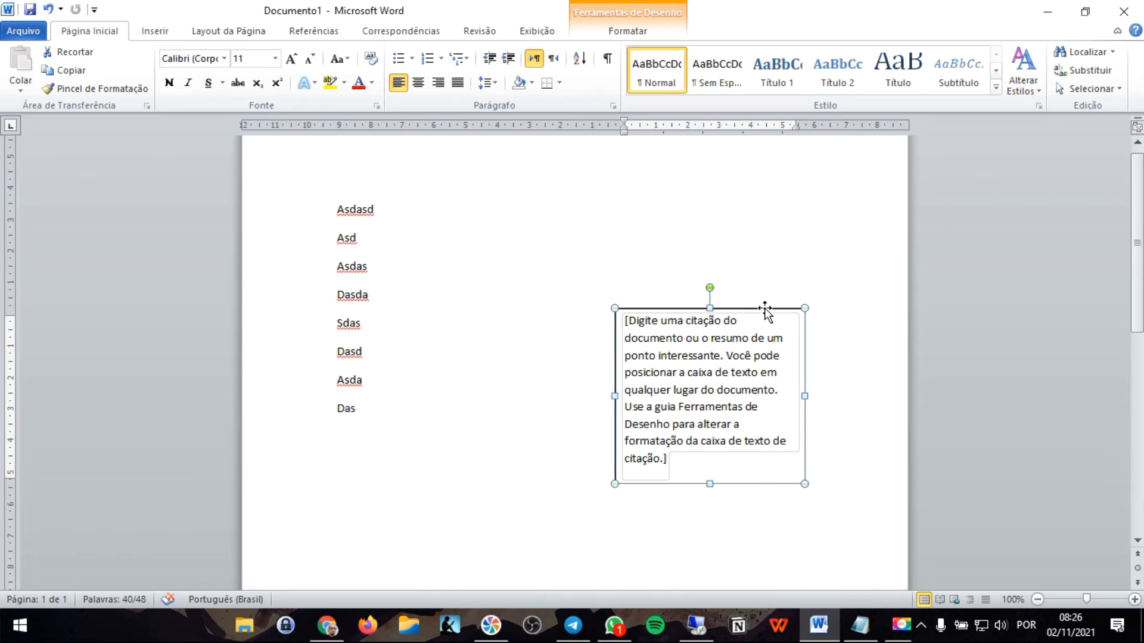
pyautogui.moveTo(763, 310); pyautogui.dragTo(816, 328)
# - Replace the text box's placeholder with the lines Rsdasdjasda, Ffasfasdf, Asdfasdf, Asdfas and fasd
pyautogui.click(766, 356)
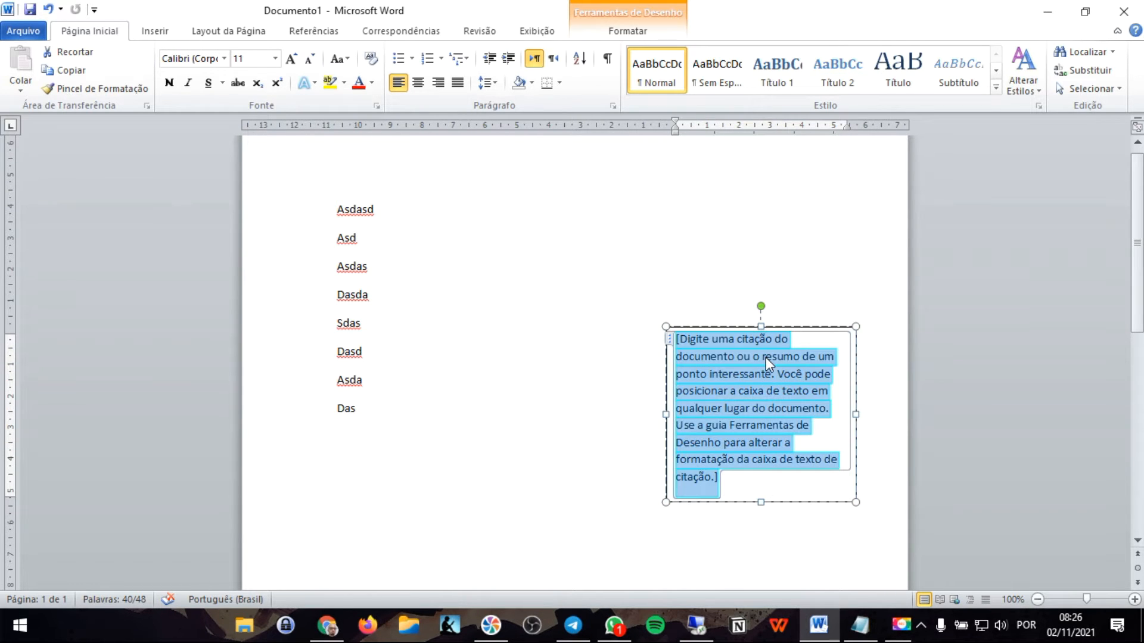
pyautogui.write('Rsdasdjas')
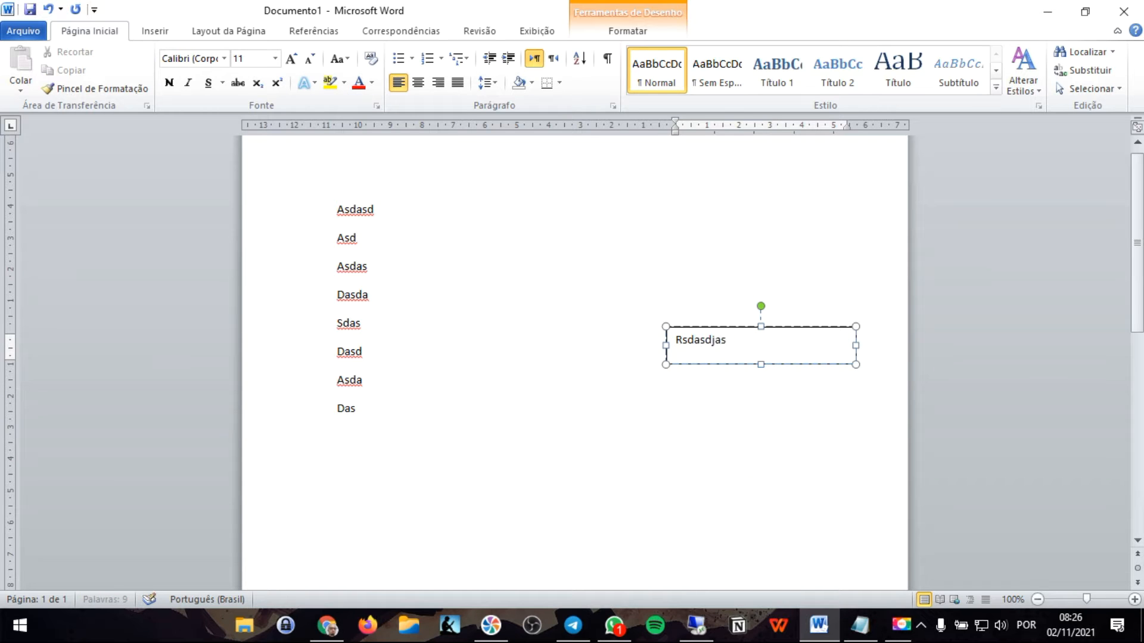
pyautogui.write('da')
pyautogui.press('Return')
pyautogui.write('ffasfasdf')
pyautogui.press('Return')
pyautogui.write('asdfasdf')
pyautogui.press('Return')
pyautogui.write('asdfas')
pyautogui.press('Return')
pyautogui.write('fasd')
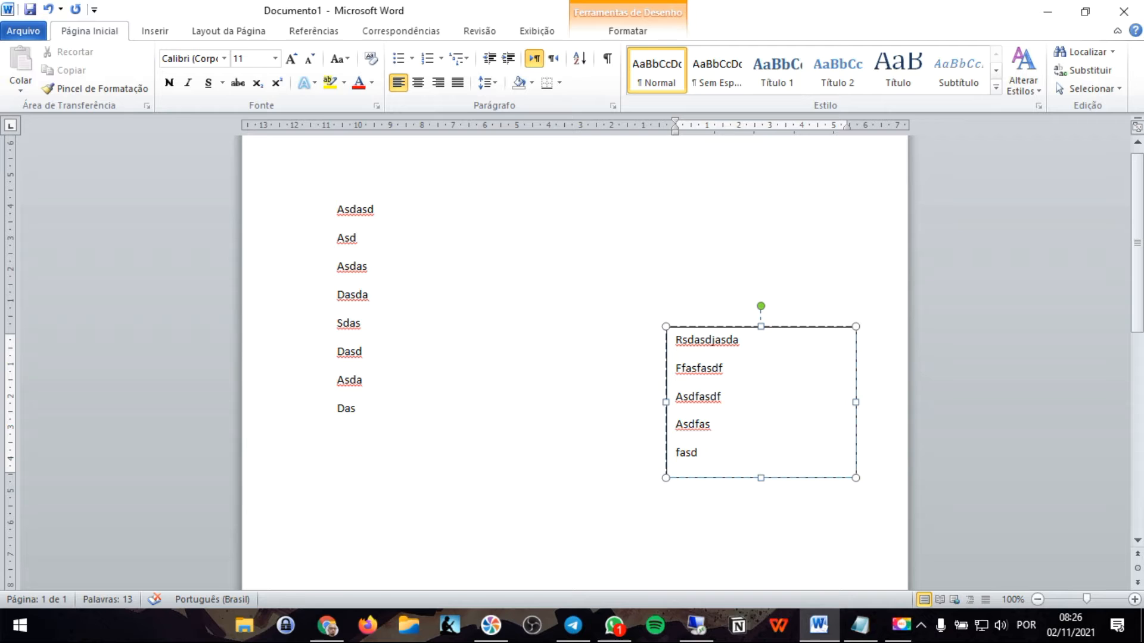
# - Format all text in the text box as 16 pt Times New Roman and tighten its line spacing
pyautogui.hotkey('shift', 'Up')
pyautogui.hotkey('shift', 'Up')
pyautogui.hotkey('shift', 'Up')
pyautogui.hotkey('shift', 'Up')
pyautogui.hotkey('shift', 'Home')
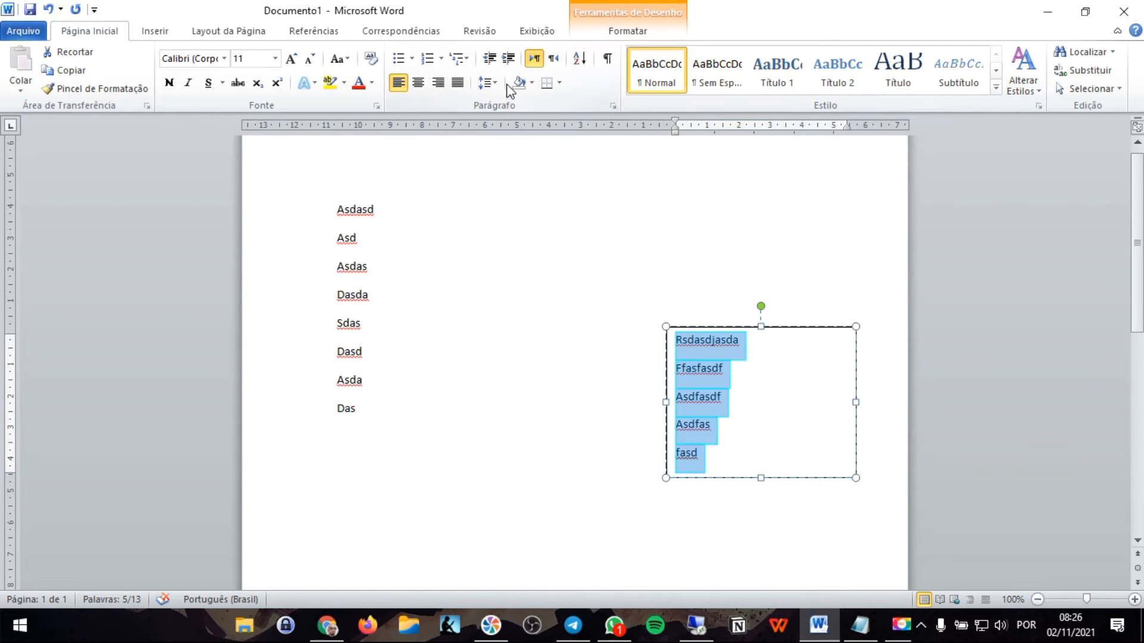
pyautogui.click(618, 35)
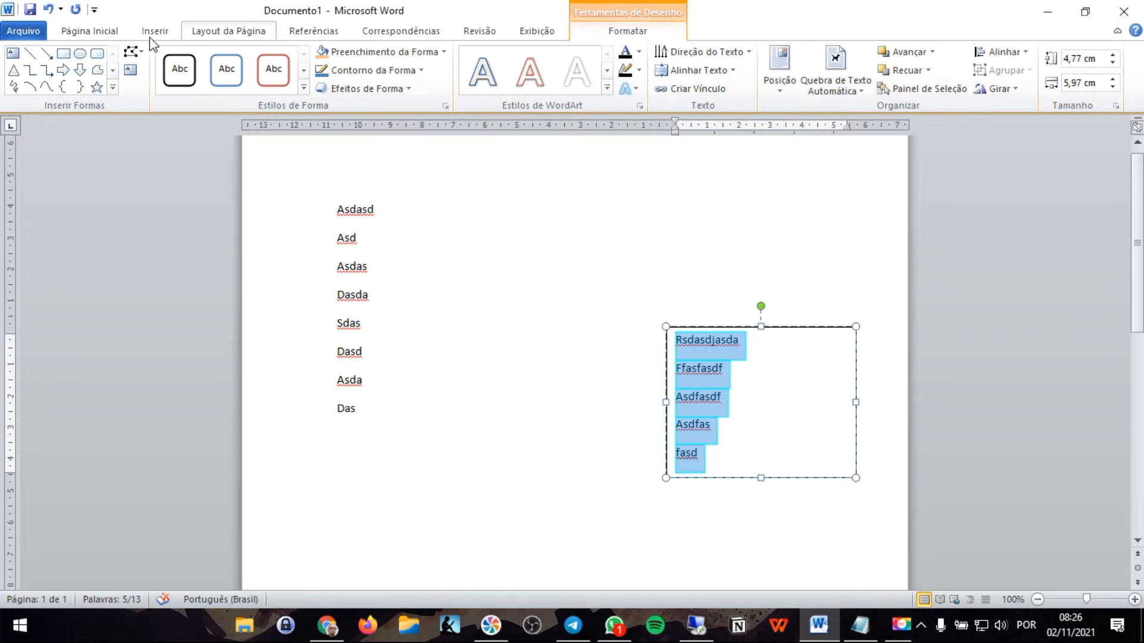
pyautogui.click(102, 35)
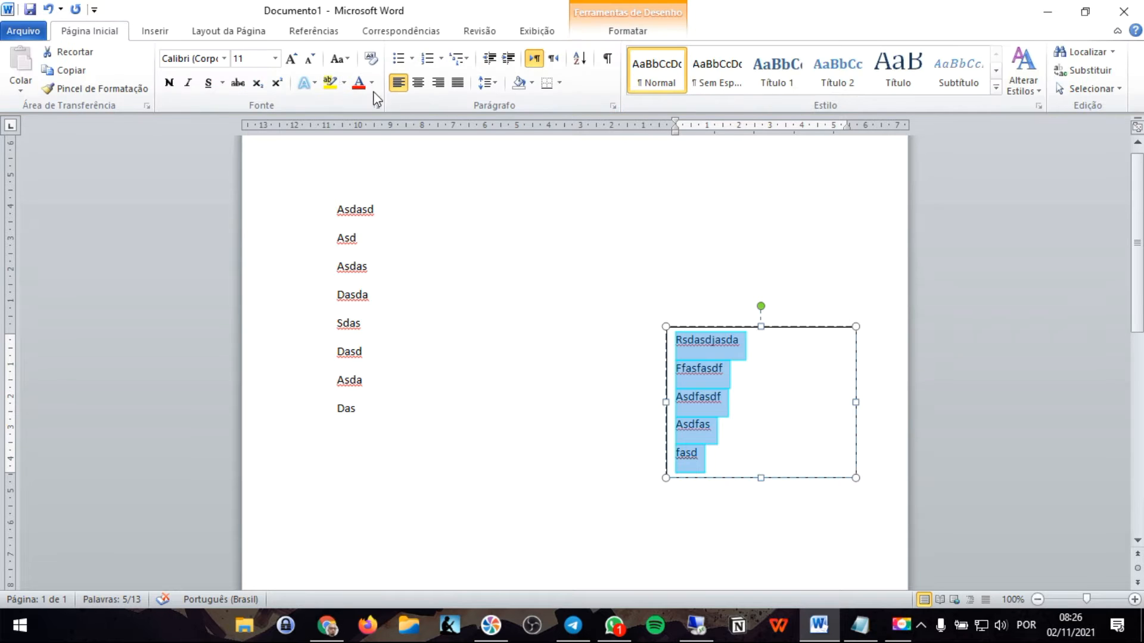
pyautogui.click(276, 58)
pyautogui.click(276, 59)
pyautogui.click(292, 58)
pyautogui.click(291, 58)
pyautogui.click(291, 59)
pyautogui.click(224, 58)
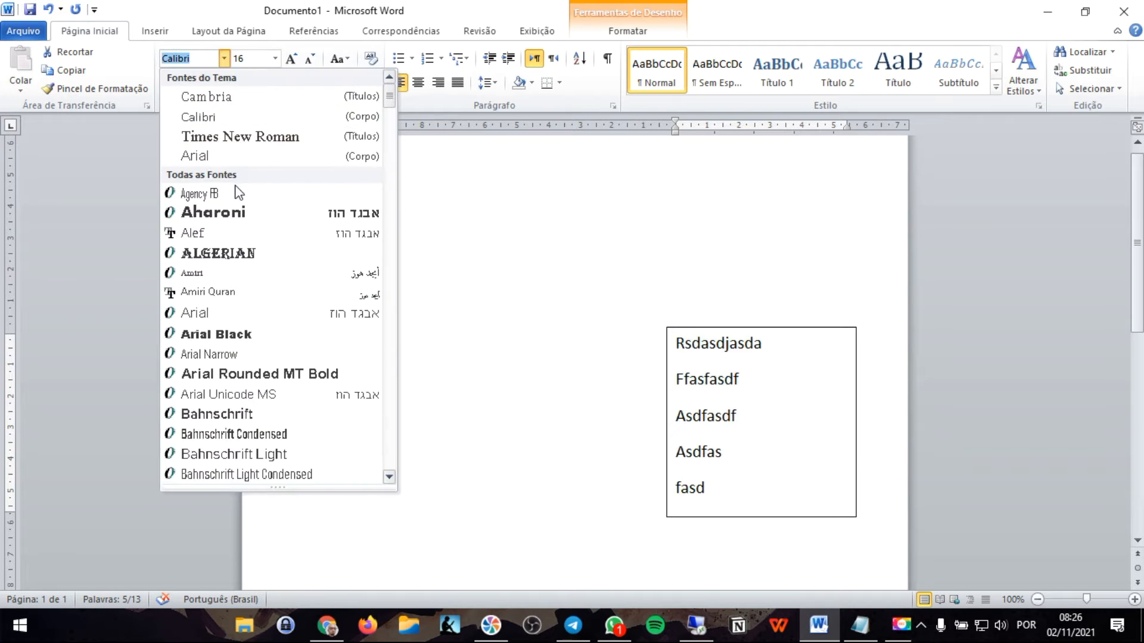
pyautogui.click(236, 138)
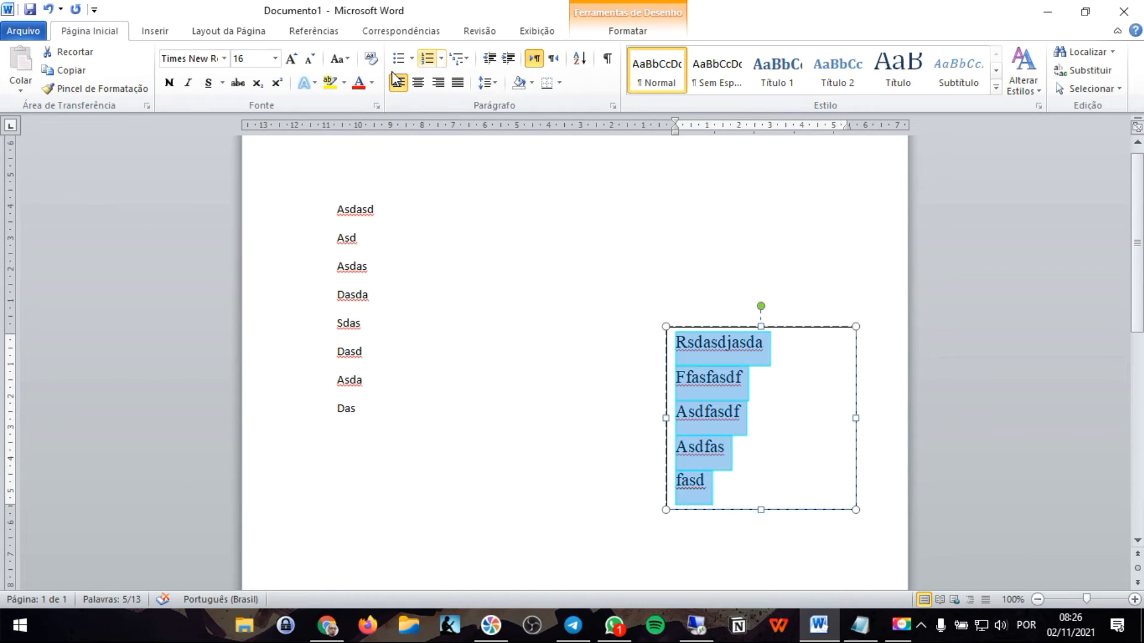
pyautogui.click(489, 82)
pyautogui.click(524, 104)
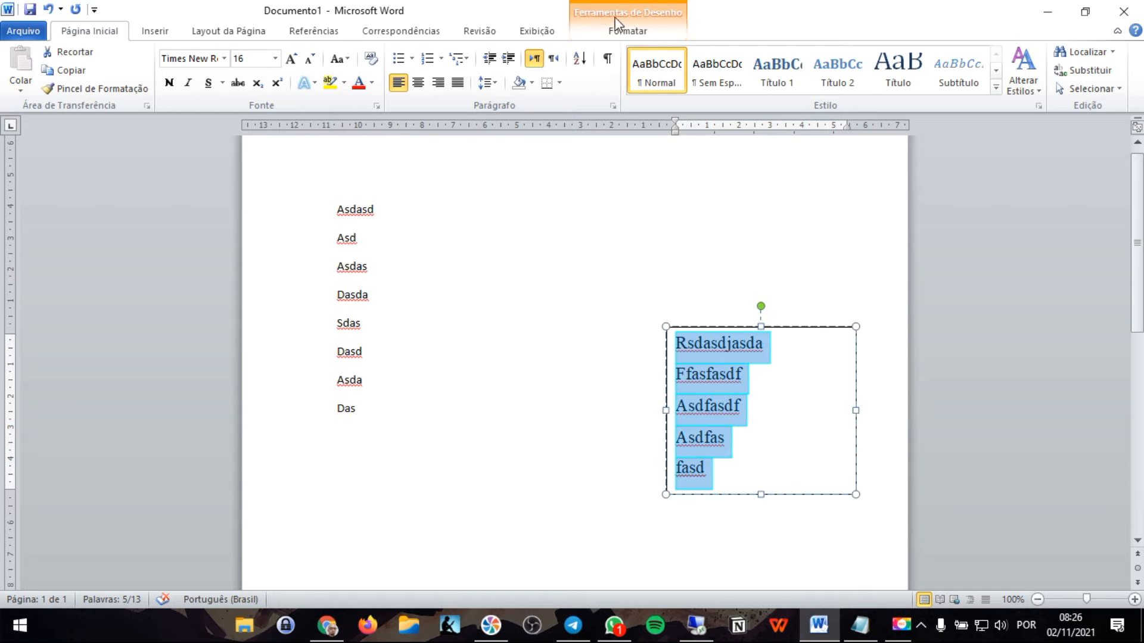
# - Preview the ready-made shape styles on the text box
pyautogui.click(632, 35)
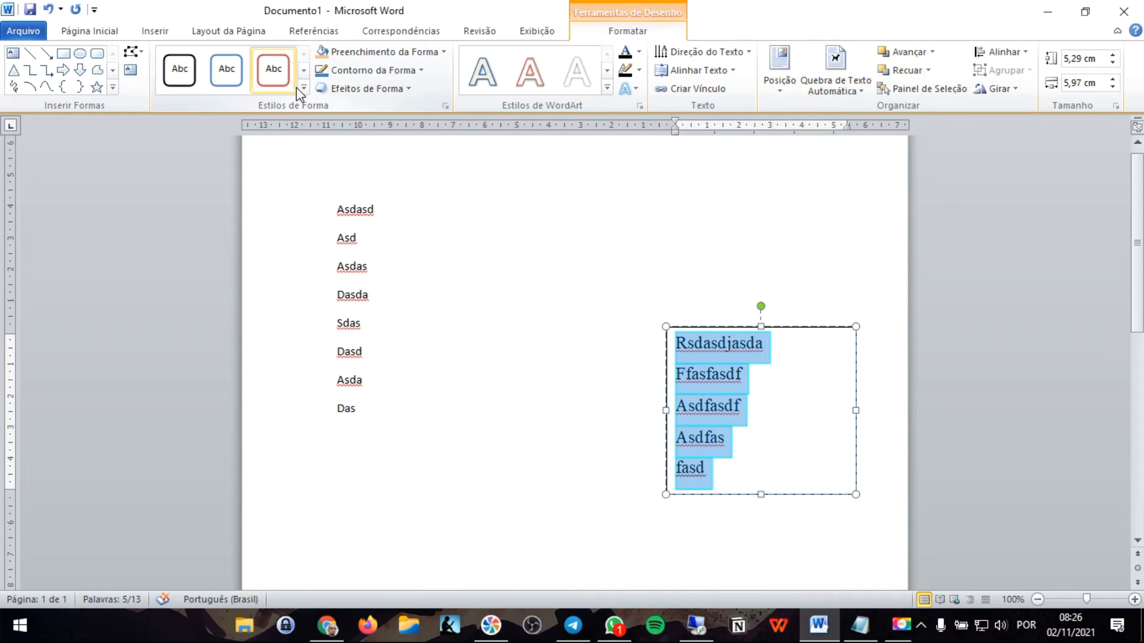
pyautogui.click(304, 71)
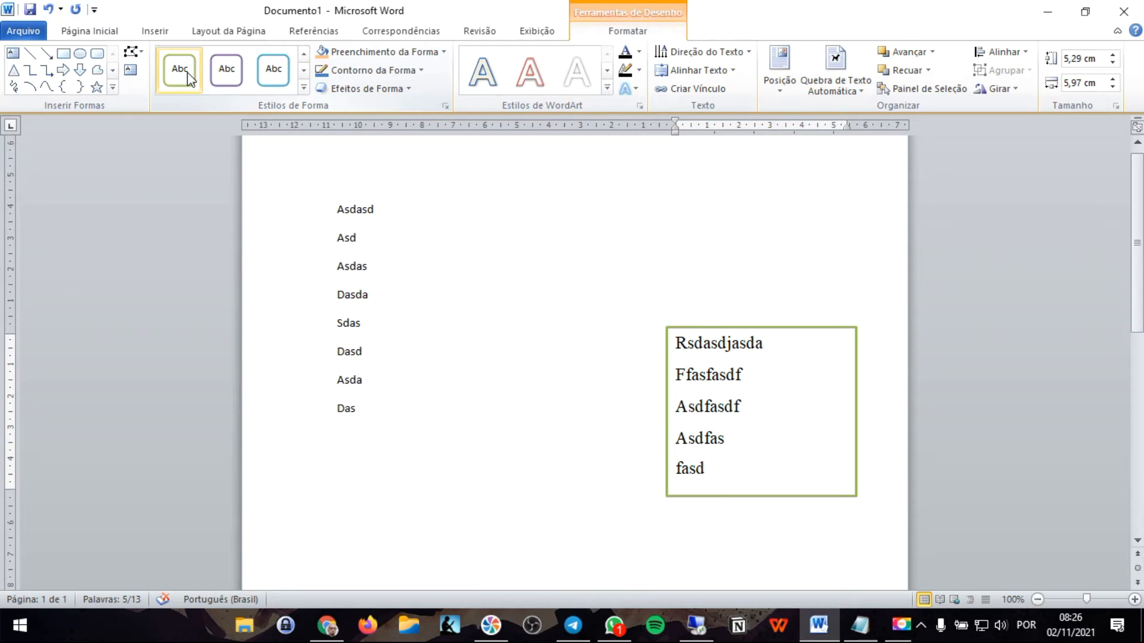
pyautogui.click(307, 75)
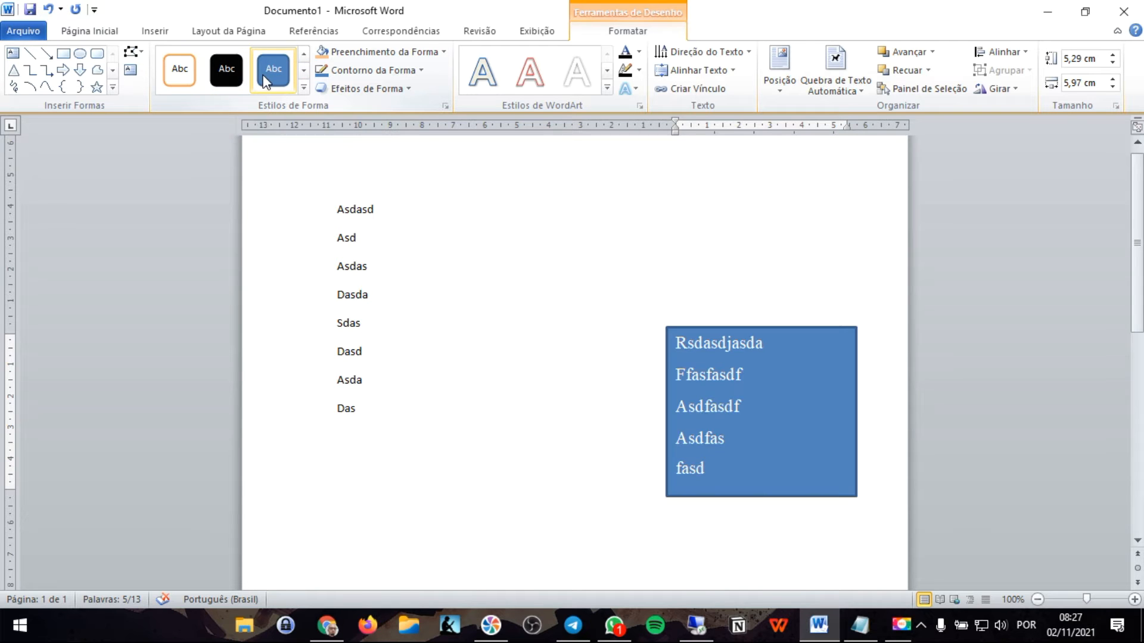
pyautogui.click(303, 87)
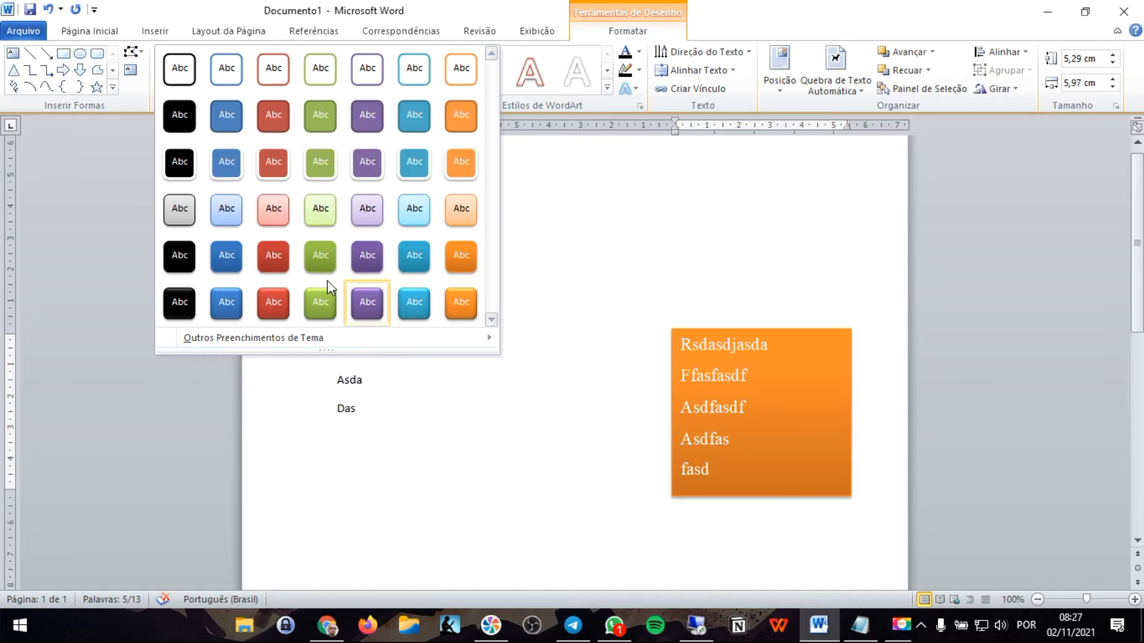
pyautogui.click(748, 19)
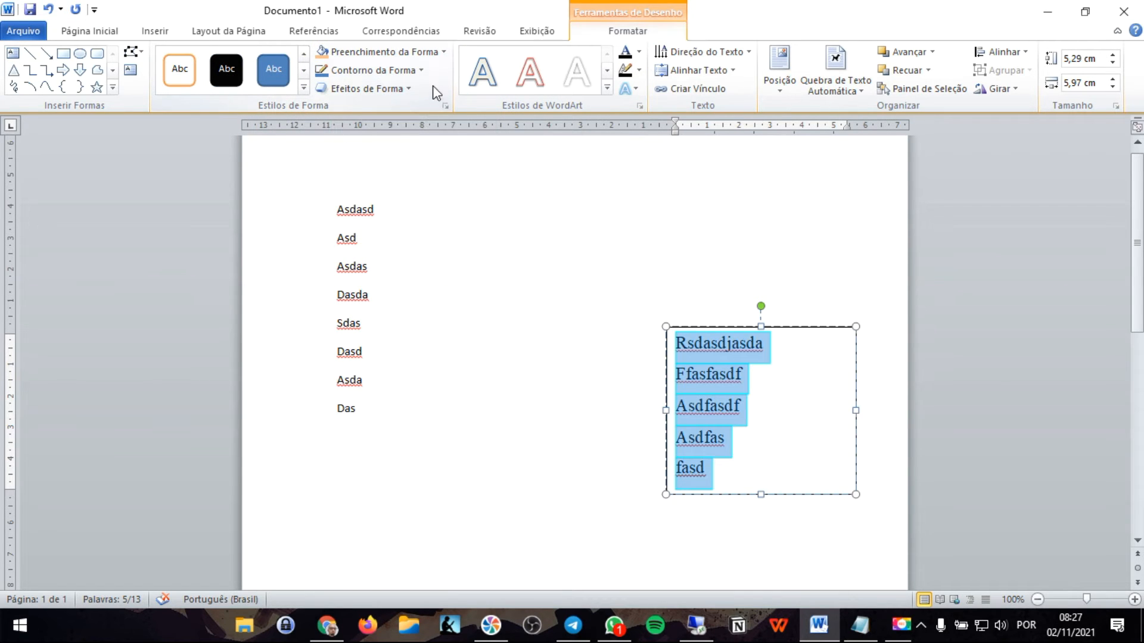
# - Give the text box an orange outline with a thickness of 4½ pt
pyautogui.click(423, 71)
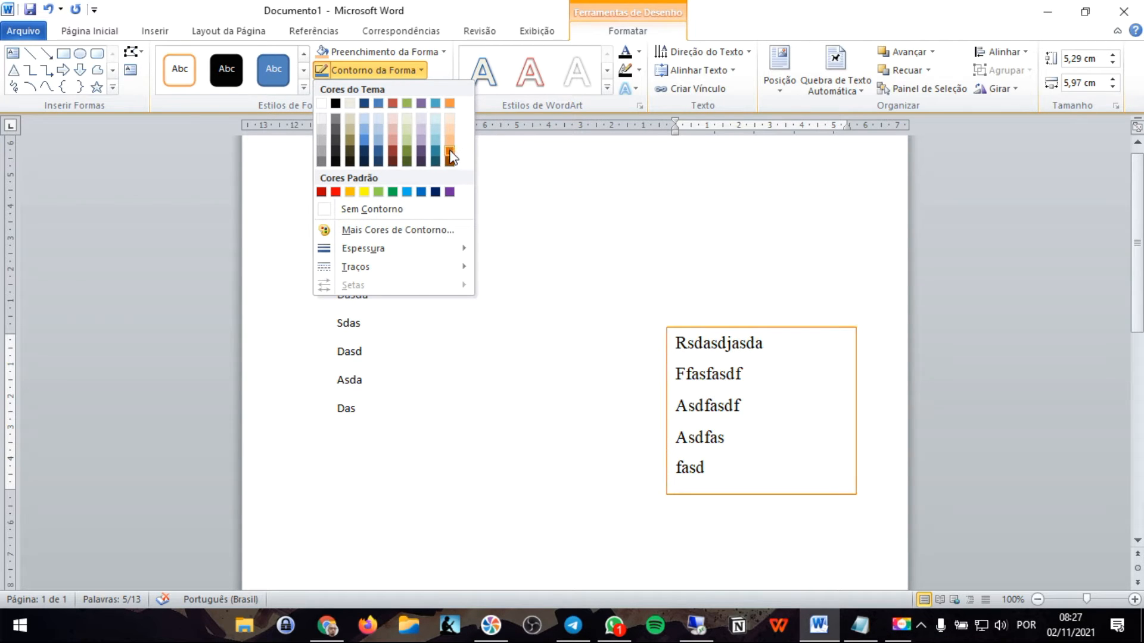
pyautogui.click(450, 104)
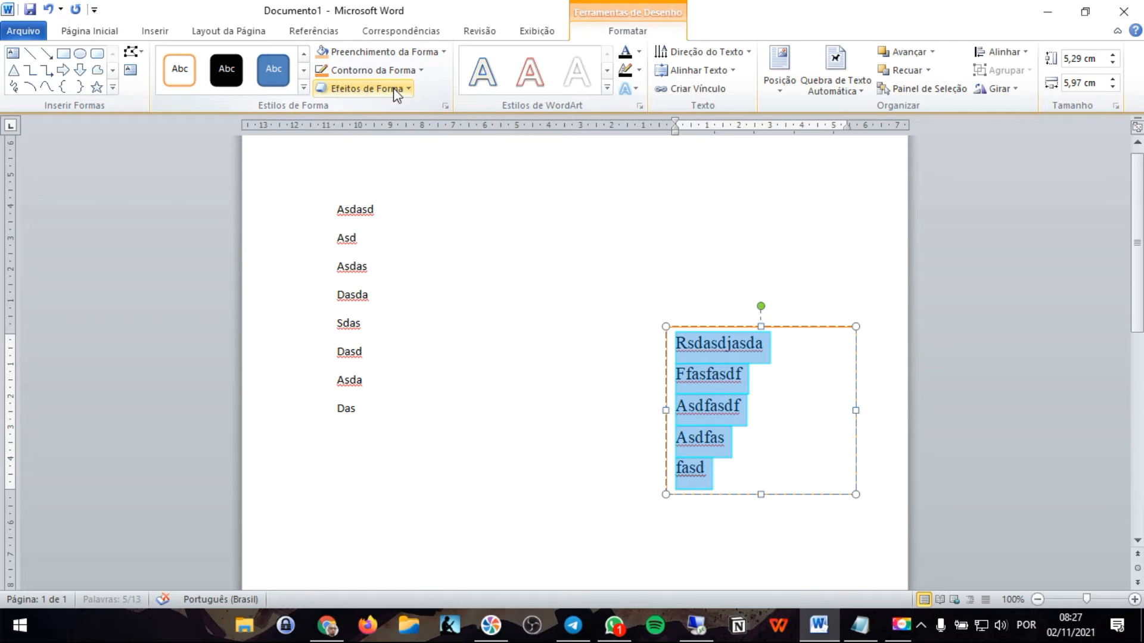
pyautogui.click(393, 90)
pyautogui.click(421, 71)
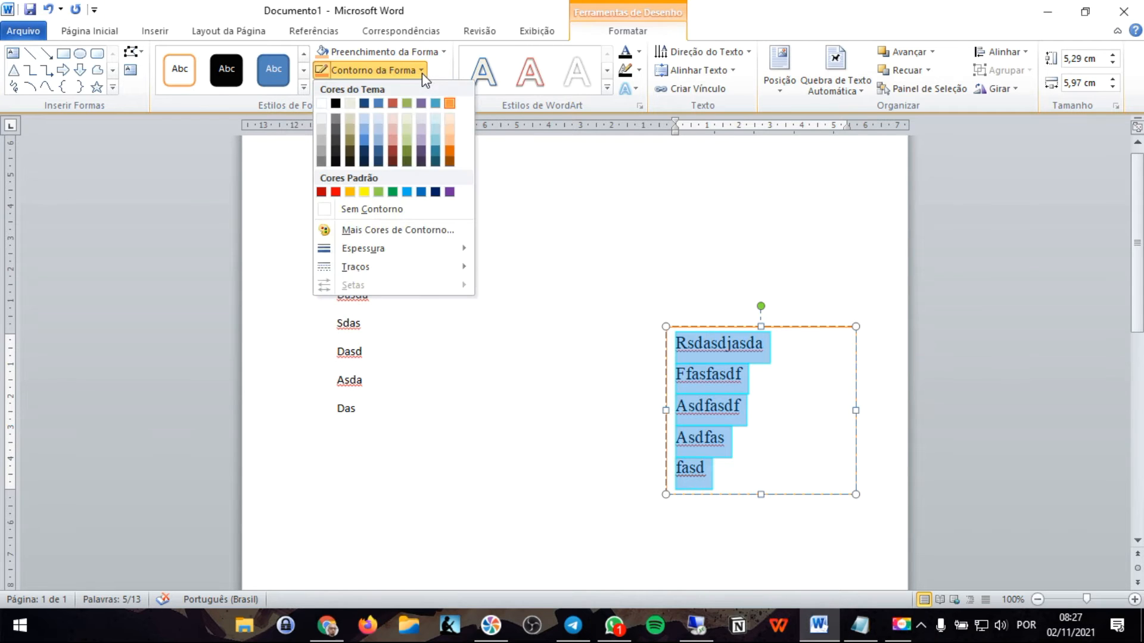
pyautogui.moveTo(401, 249)
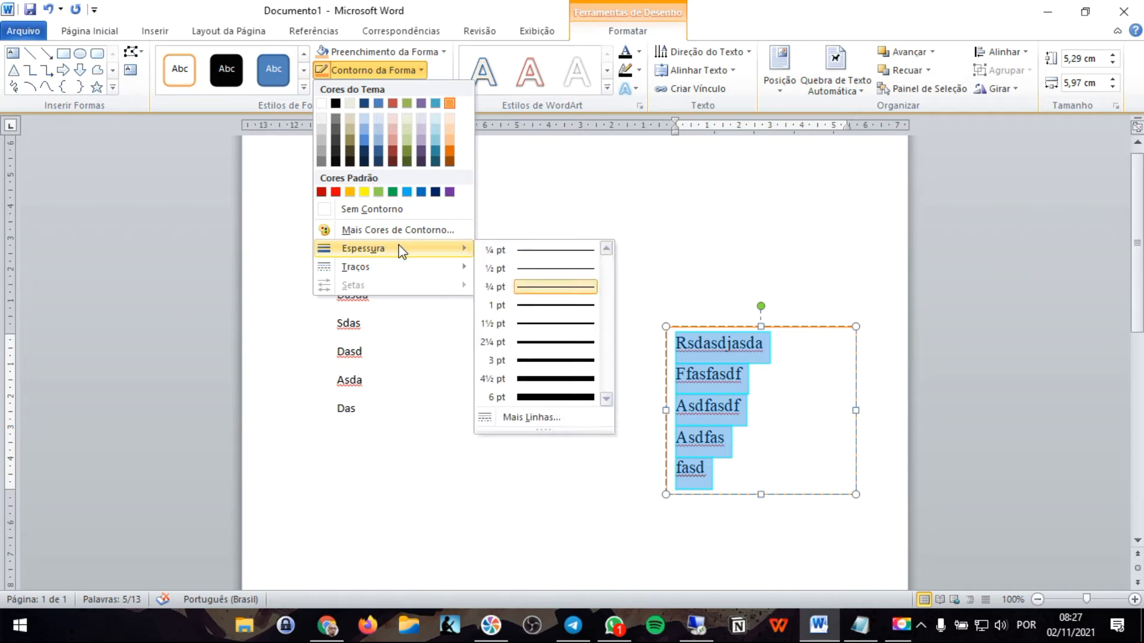
pyautogui.click(545, 382)
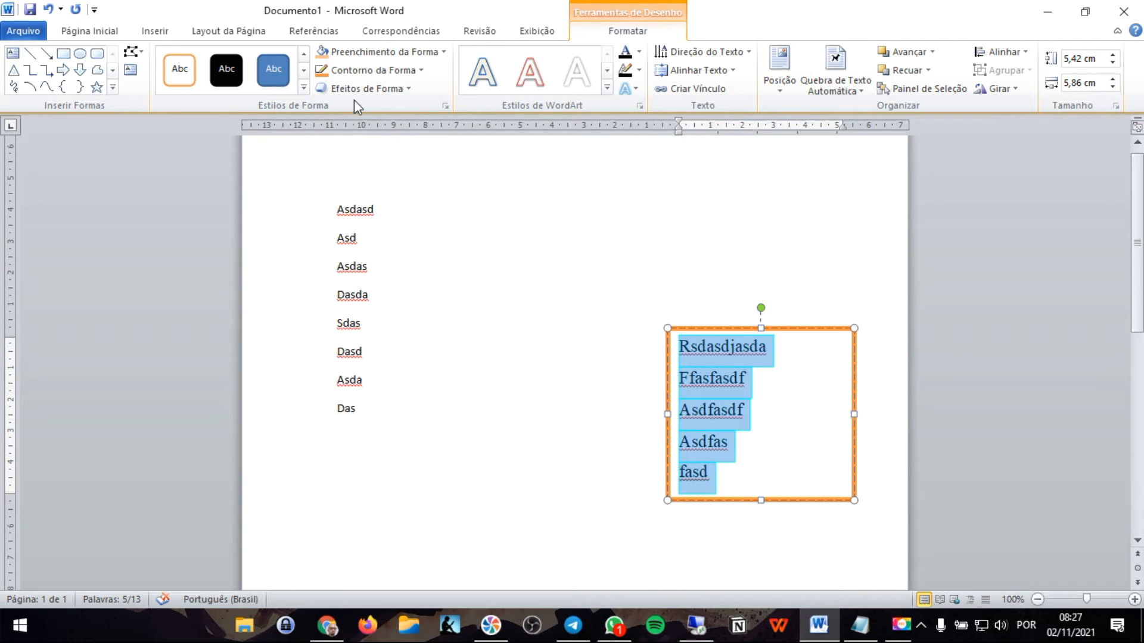
# - Fill the text box with the lightest orange theme colour
pyautogui.click(385, 74)
pyautogui.click(393, 58)
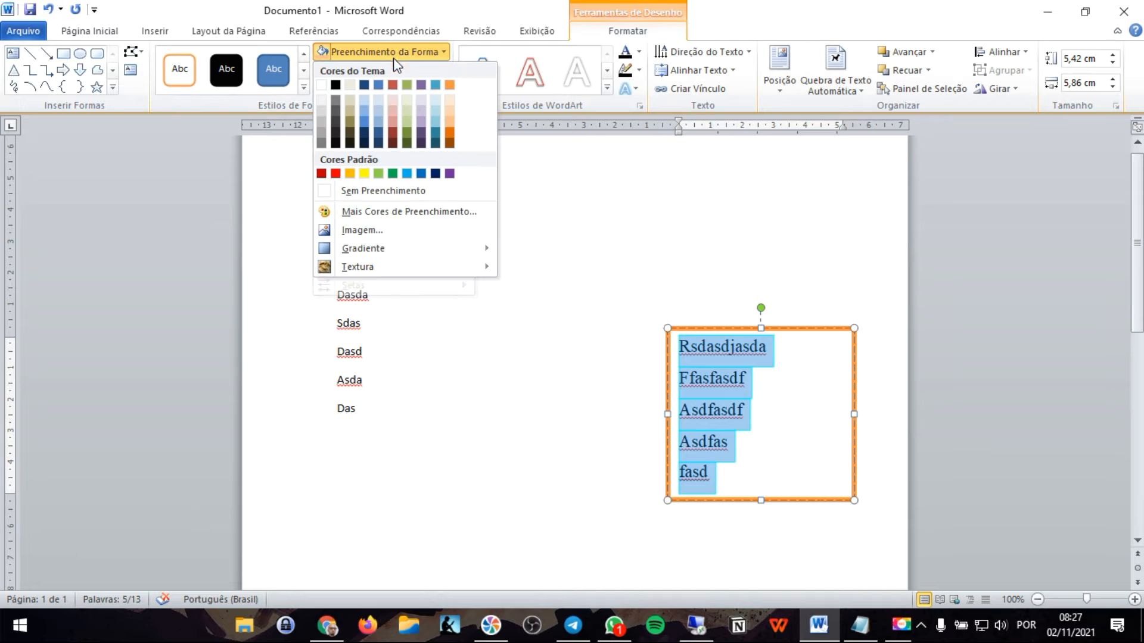
pyautogui.click(451, 99)
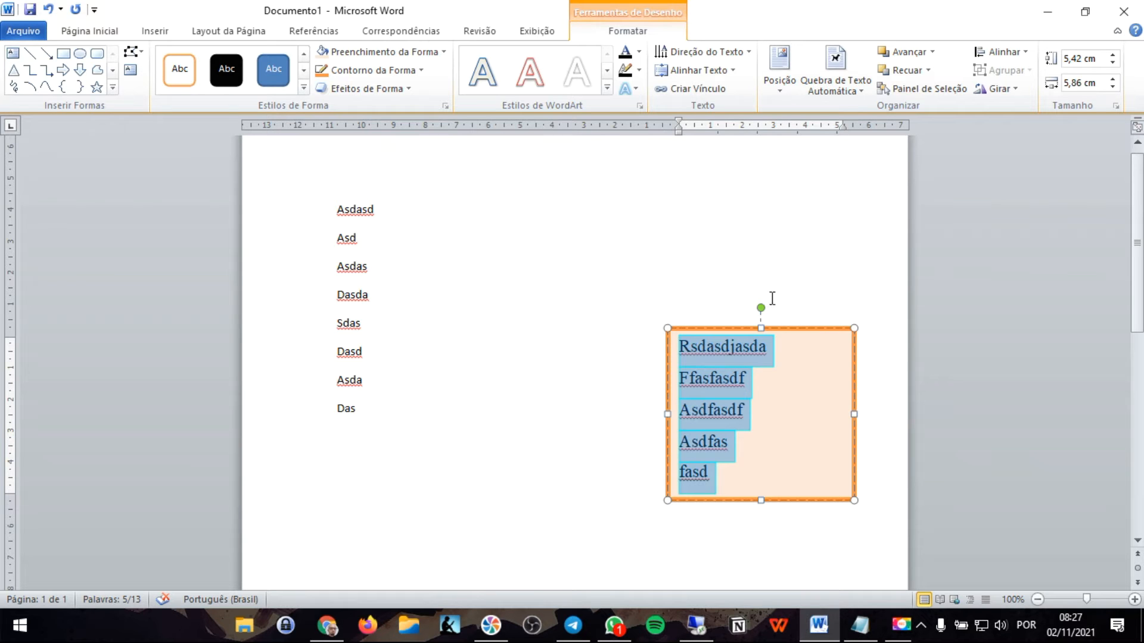
pyautogui.click(90, 31)
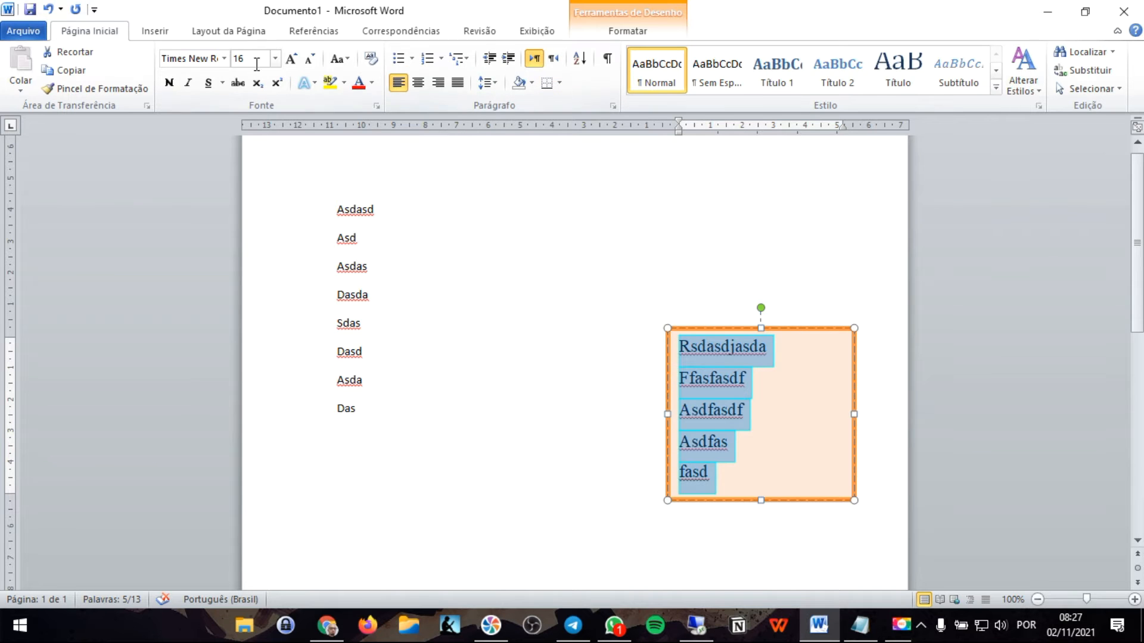
pyautogui.click(447, 308)
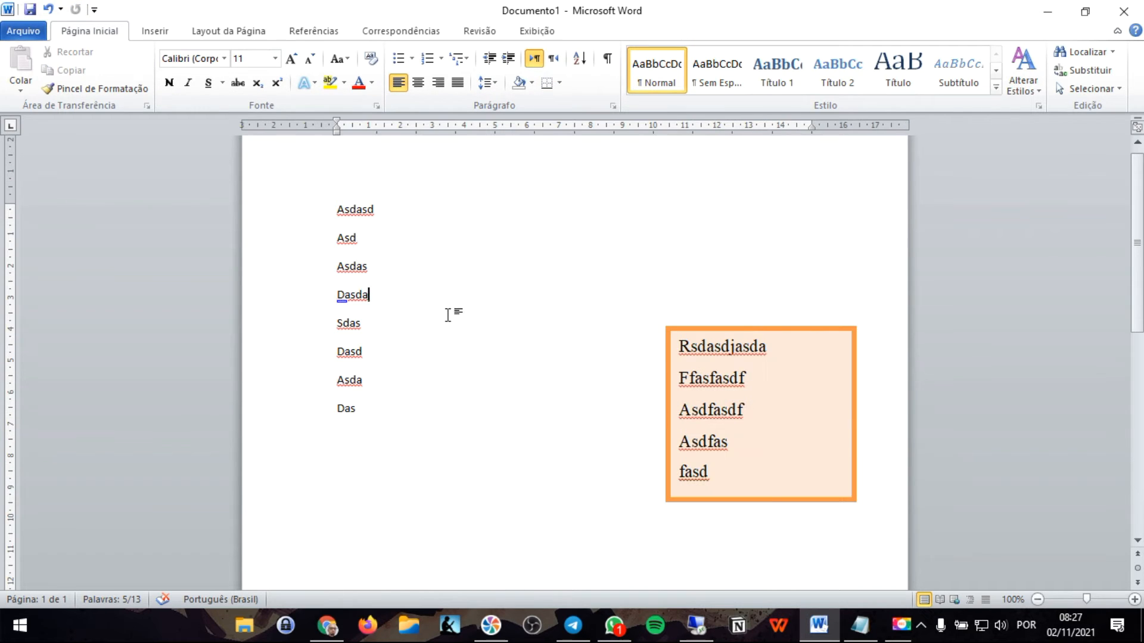
pyautogui.click(162, 34)
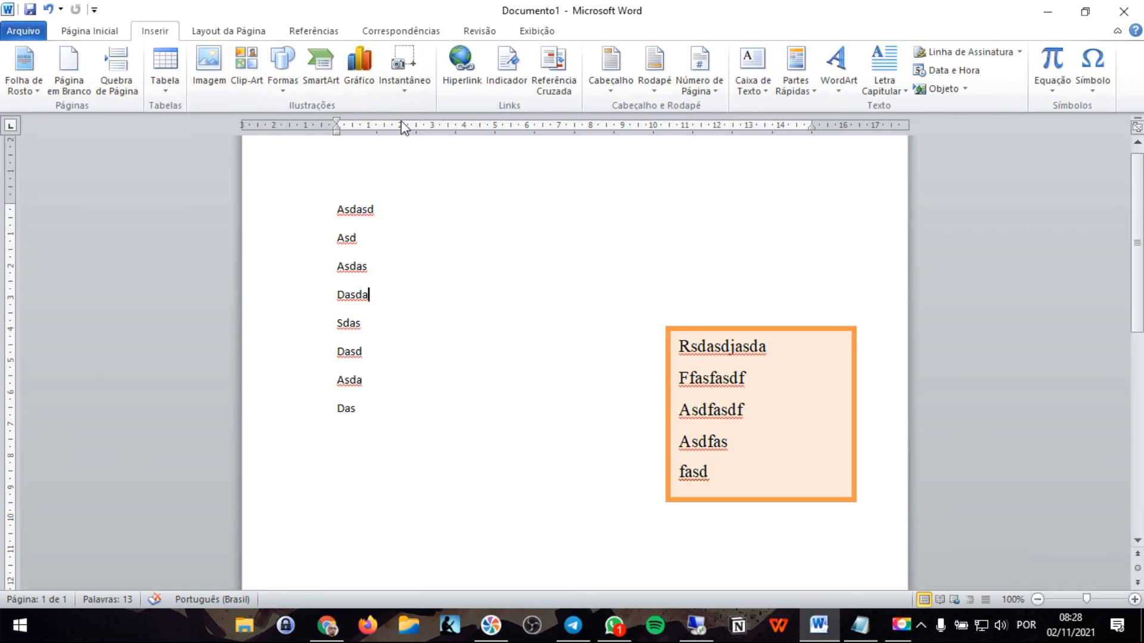
pyautogui.click(278, 91)
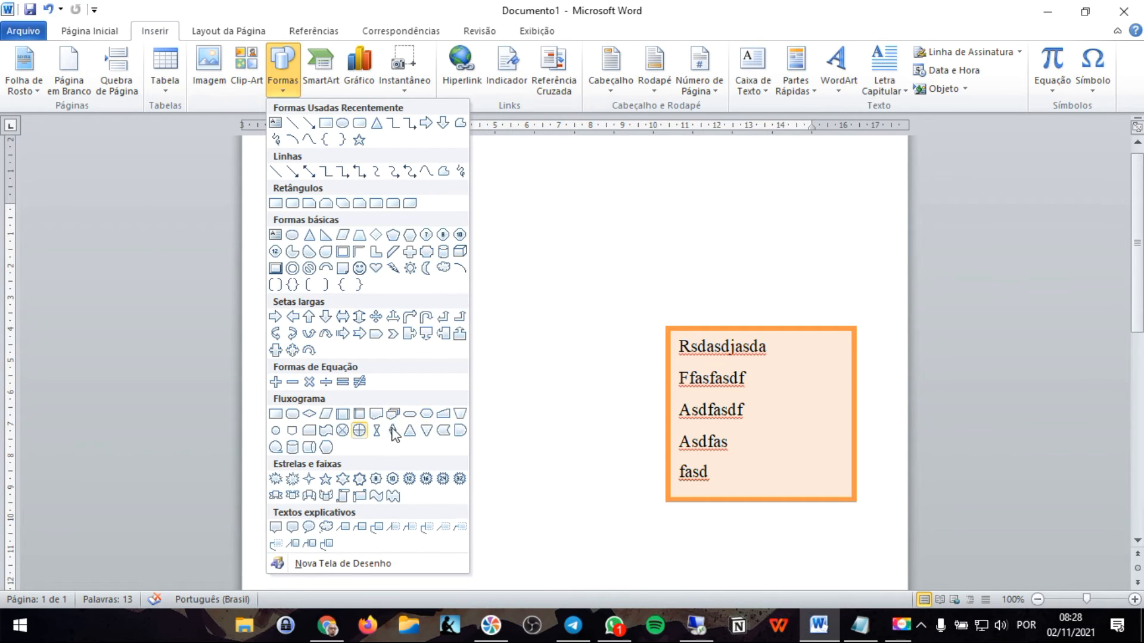
pyautogui.click(701, 330)
# - Delete the orange text box and all the body text so the page is blank
pyautogui.click(706, 327)
pyautogui.press('Delete')
pyautogui.moveTo(329, 208); pyautogui.dragTo(324, 277)
pyautogui.hotkey('ctrl', 'a')
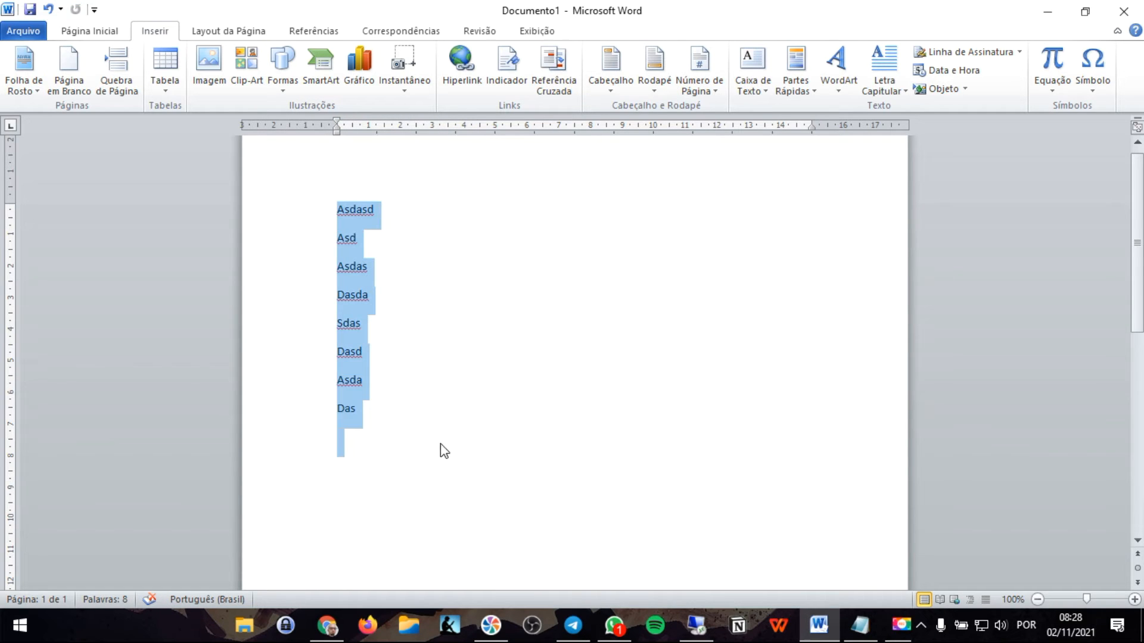
pyautogui.press('Delete')
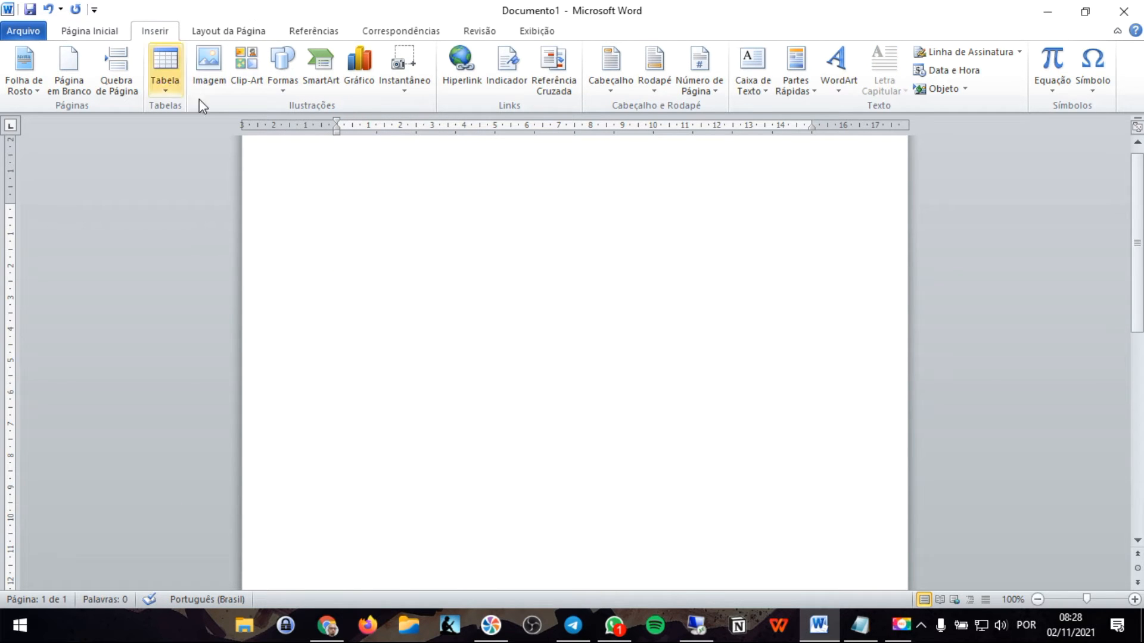
# - Draw a flowchart process rectangle about 4.2 cm wide and 2.1 cm high in the upper part of the page
pyautogui.click(285, 90)
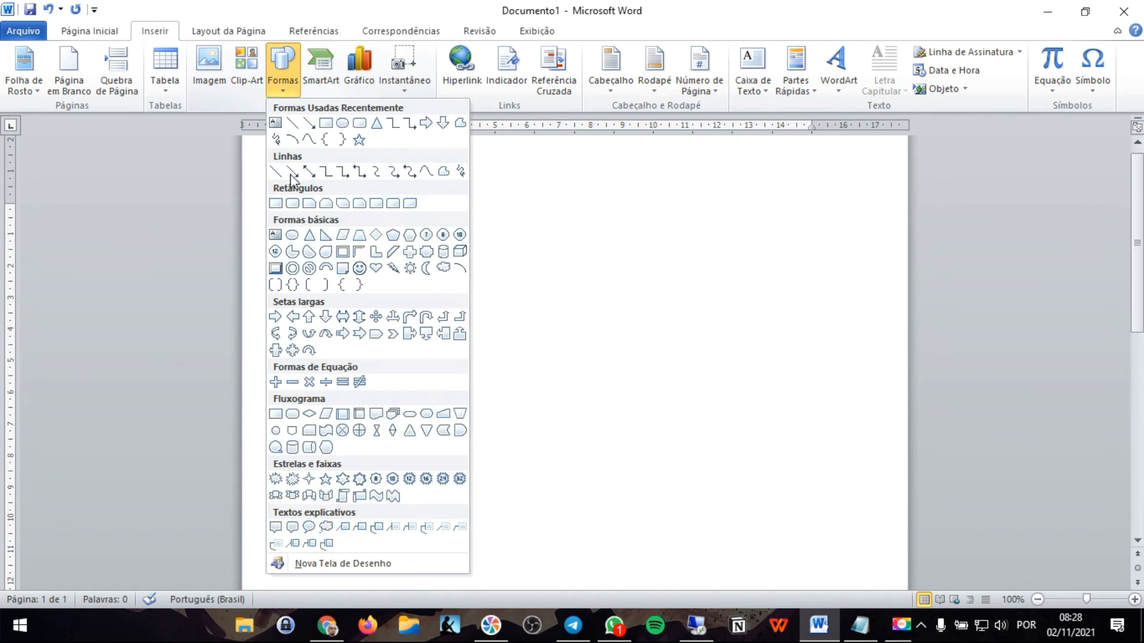
pyautogui.click(280, 414)
pyautogui.moveTo(381, 289); pyautogui.dragTo(515, 355)
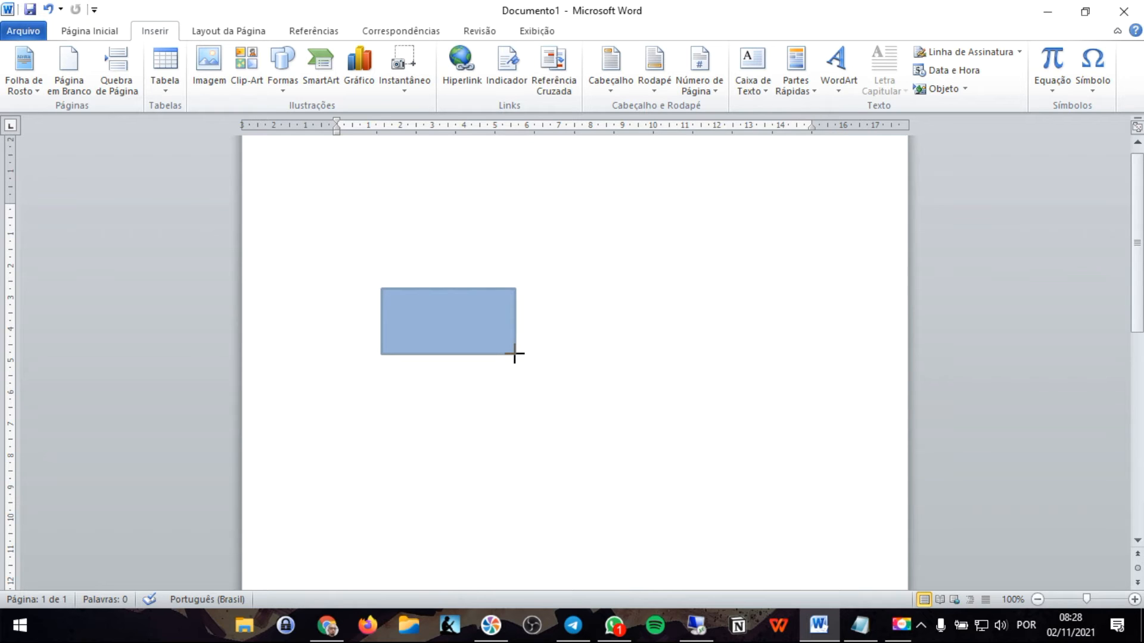
pyautogui.moveTo(514, 354); pyautogui.dragTo(515, 354)
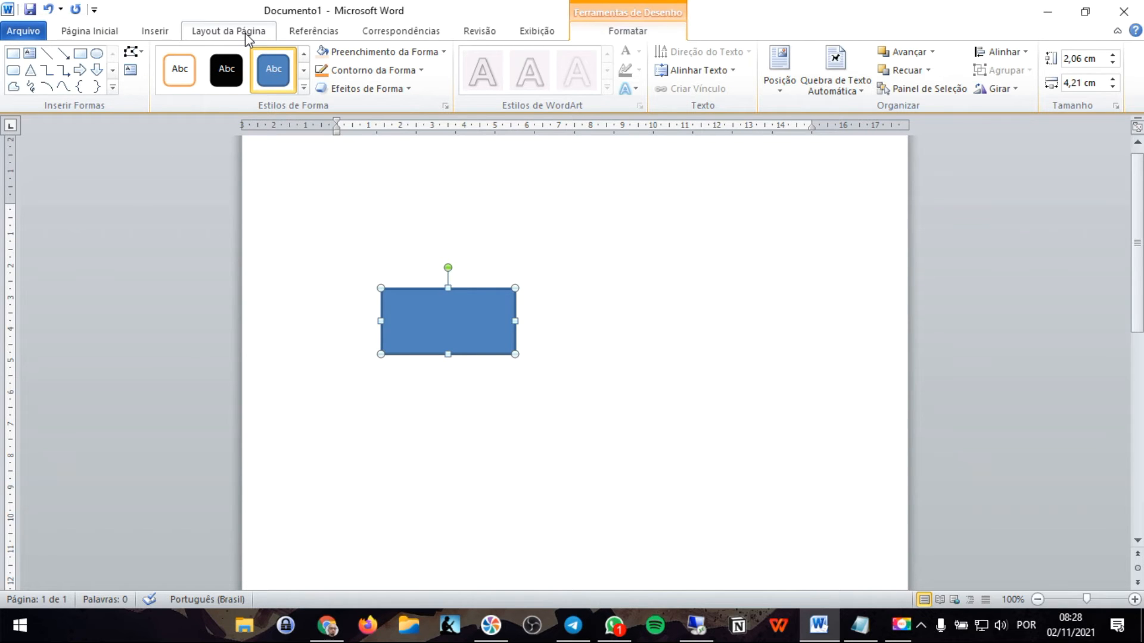
# - Draw a flowchart decision diamond about 5.7 cm wide and 2 cm high to the right of the rectangle
pyautogui.click(167, 35)
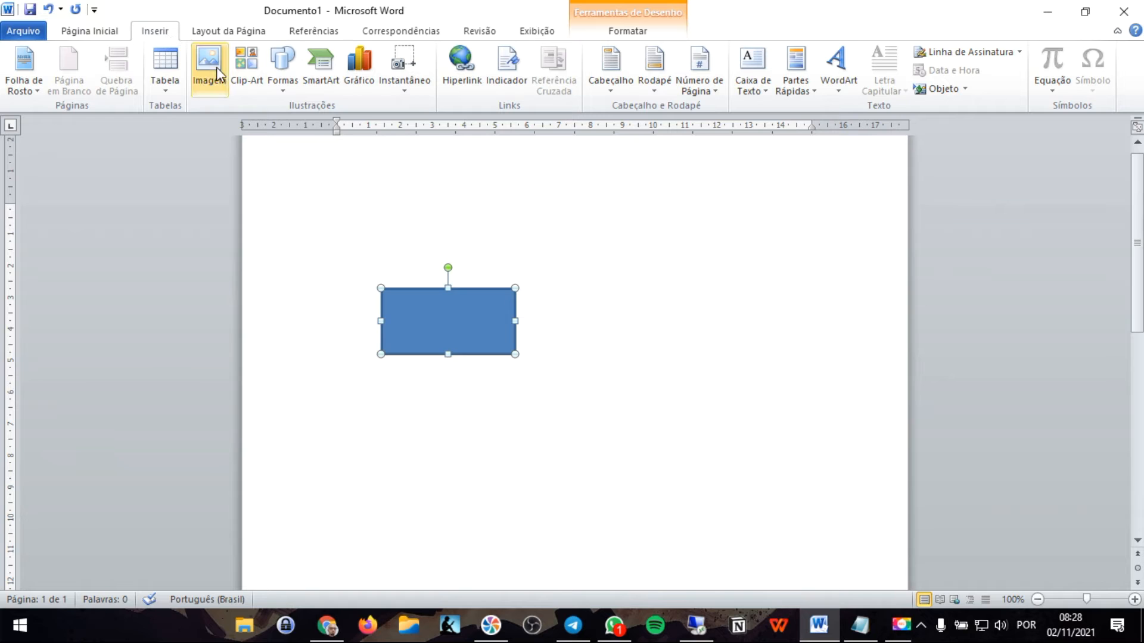
pyautogui.click(284, 75)
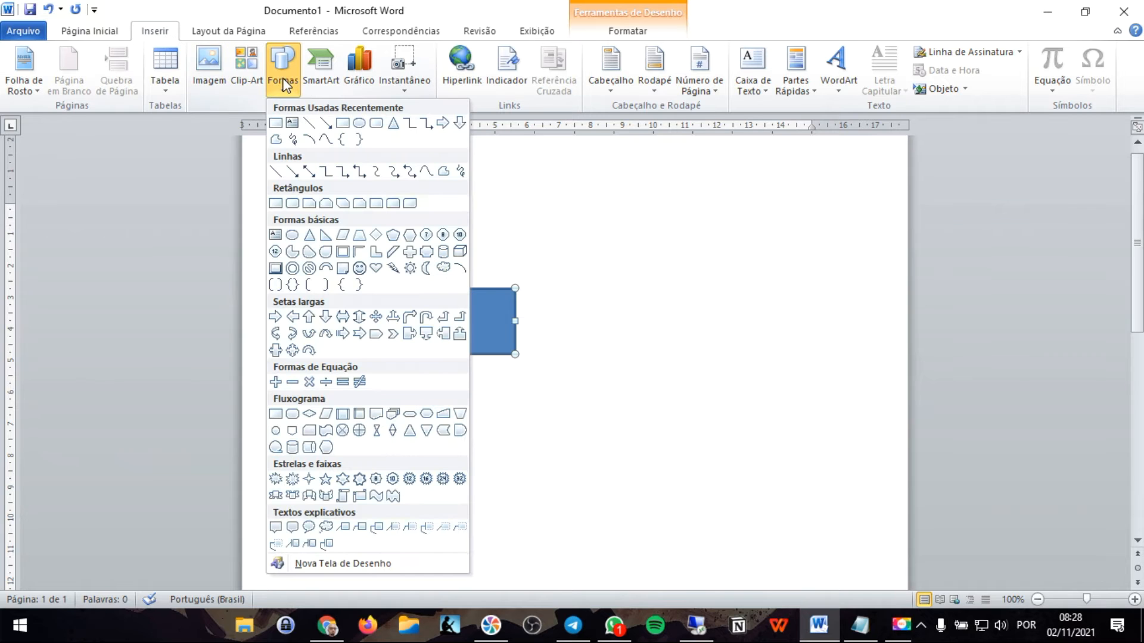
pyautogui.click(309, 417)
pyautogui.moveTo(543, 332); pyautogui.dragTo(726, 268)
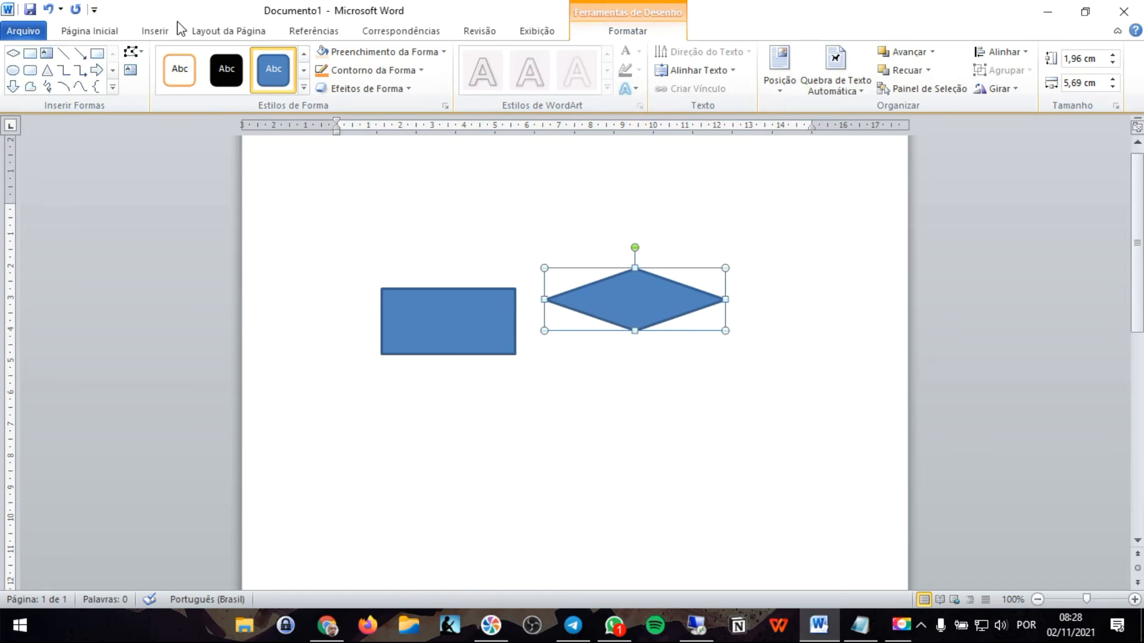
# - Draw a five-point star about 3.2 cm wide and 2.9 cm high below the two shapes and apply the light aqua gradient style
pyautogui.click(154, 31)
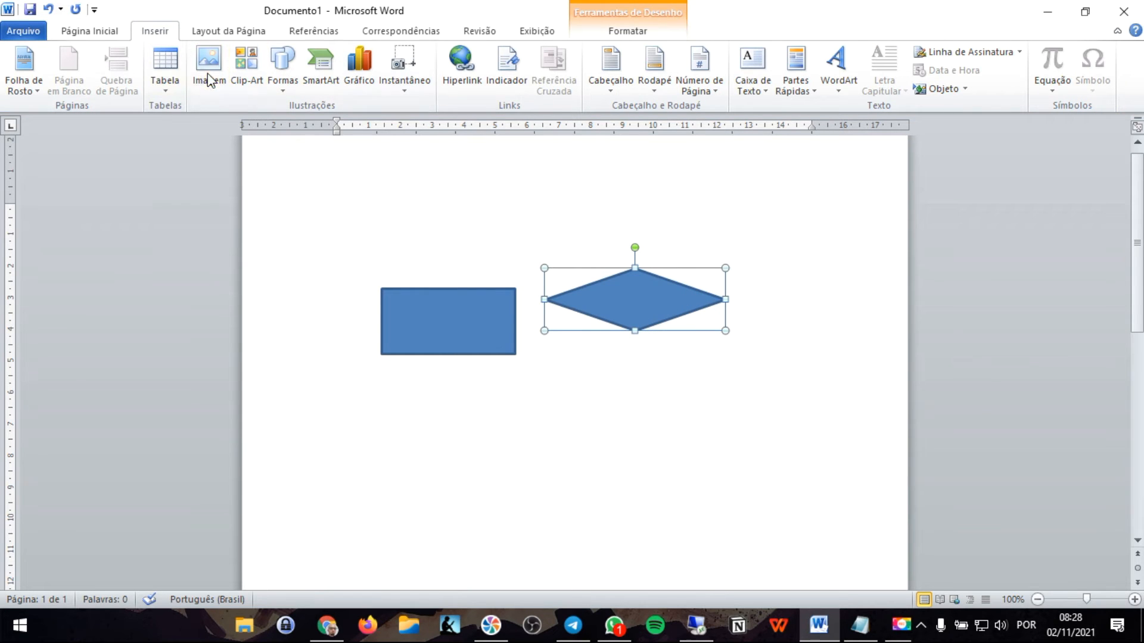
pyautogui.click(283, 66)
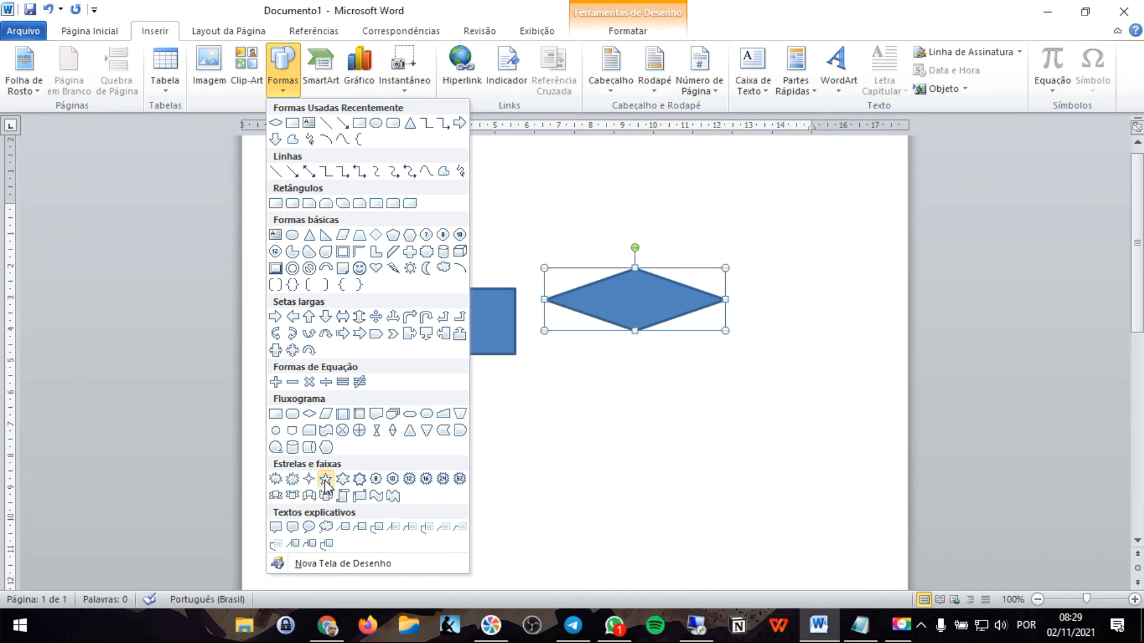
pyautogui.click(325, 479)
pyautogui.moveTo(497, 392)
pyautogui.mouseDown()
pyautogui.moveTo(544, 459)
pyautogui.moveTo(593, 498)
pyautogui.moveTo(642, 453)
pyautogui.moveTo(574, 501)
pyautogui.moveTo(570, 467)
pyautogui.moveTo(651, 434)
pyautogui.moveTo(656, 419)
pyautogui.moveTo(626, 462)
pyautogui.moveTo(582, 477)
pyautogui.moveTo(610, 470)
pyautogui.moveTo(661, 409)
pyautogui.moveTo(538, 473)
pyautogui.moveTo(605, 487)
pyautogui.mouseUp()
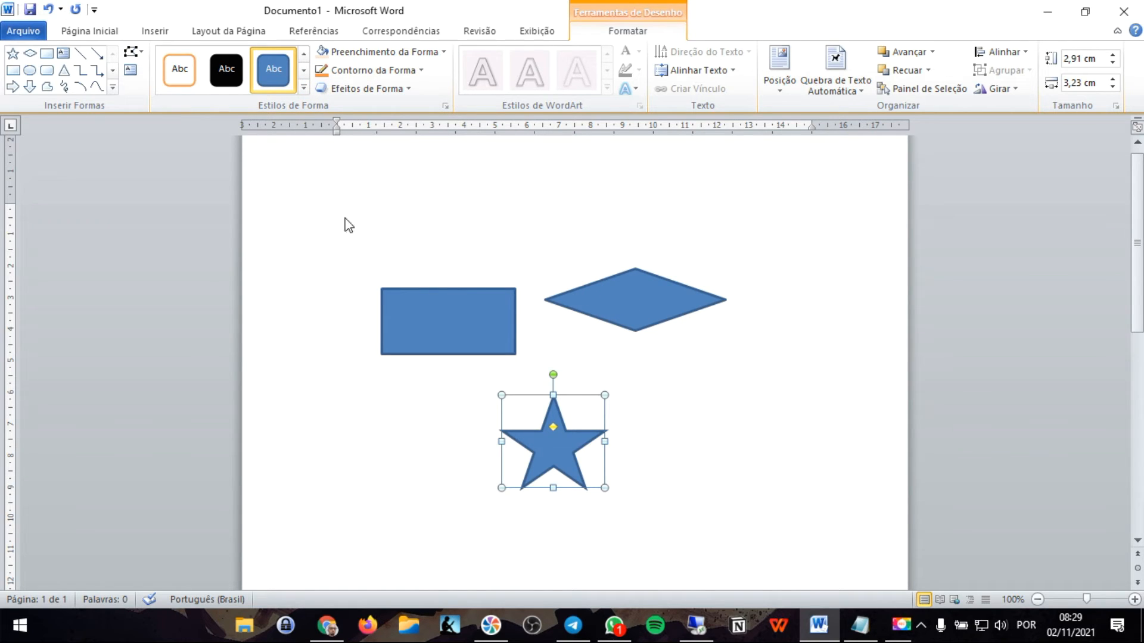
pyautogui.click(302, 88)
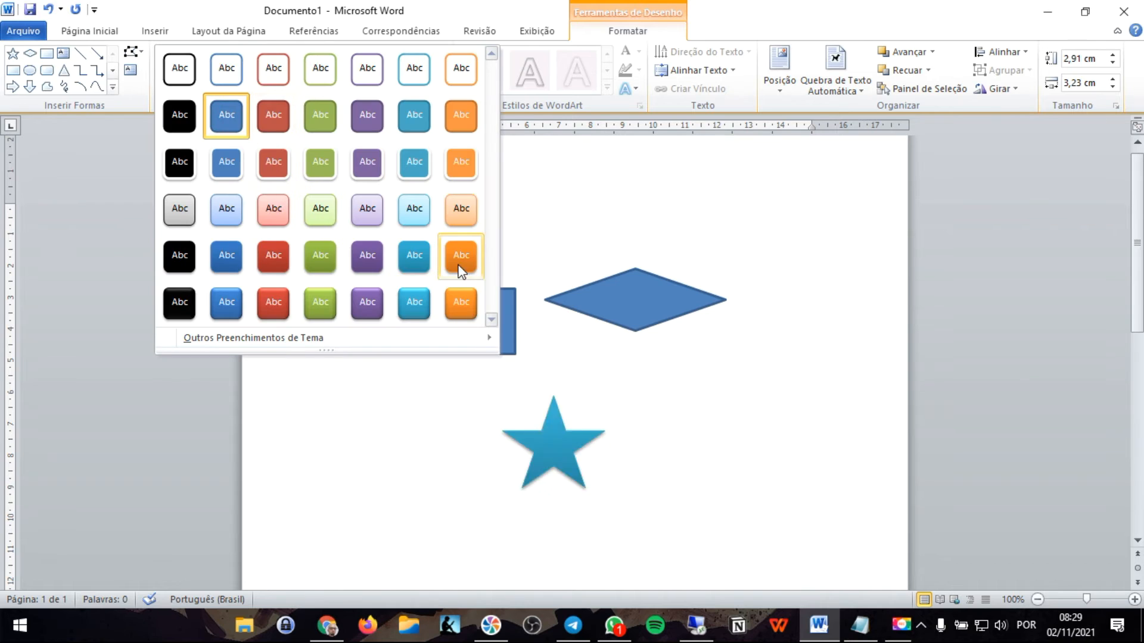
pyautogui.click(415, 209)
# - Give the rectangle a standard red fill and a standard yellow outline
pyautogui.click(482, 302)
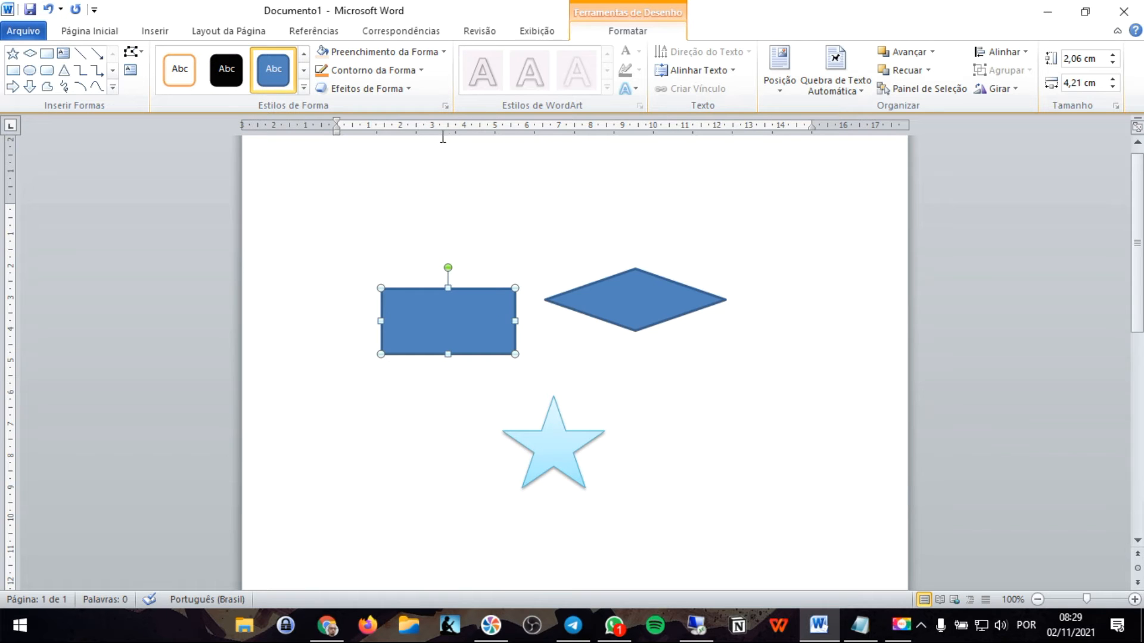
pyautogui.click(442, 54)
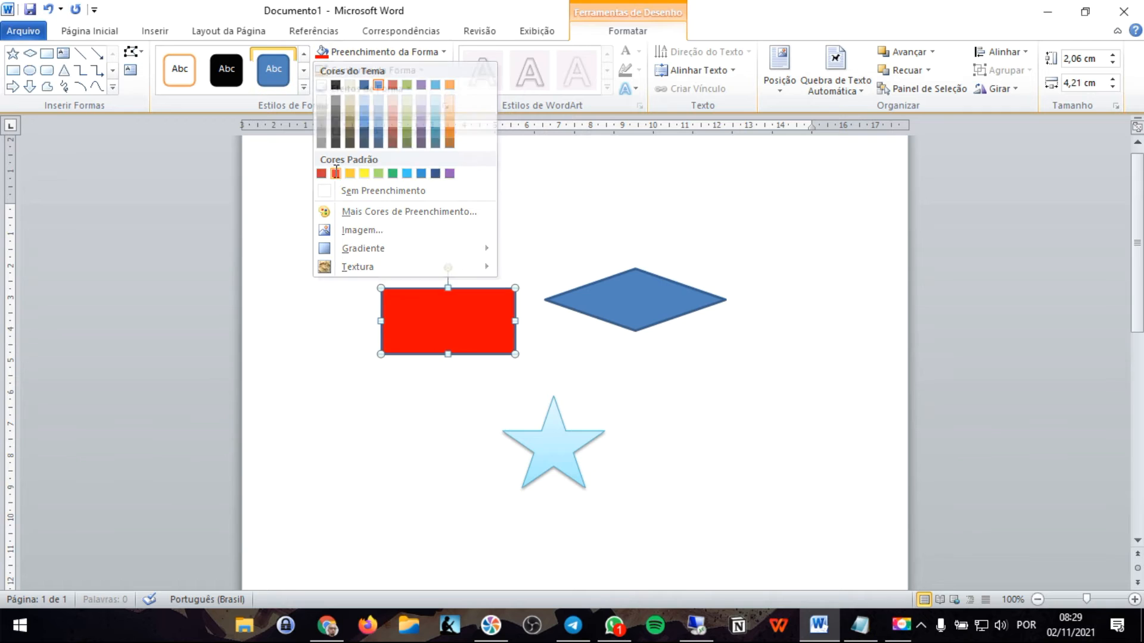
pyautogui.click(335, 174)
pyautogui.click(422, 74)
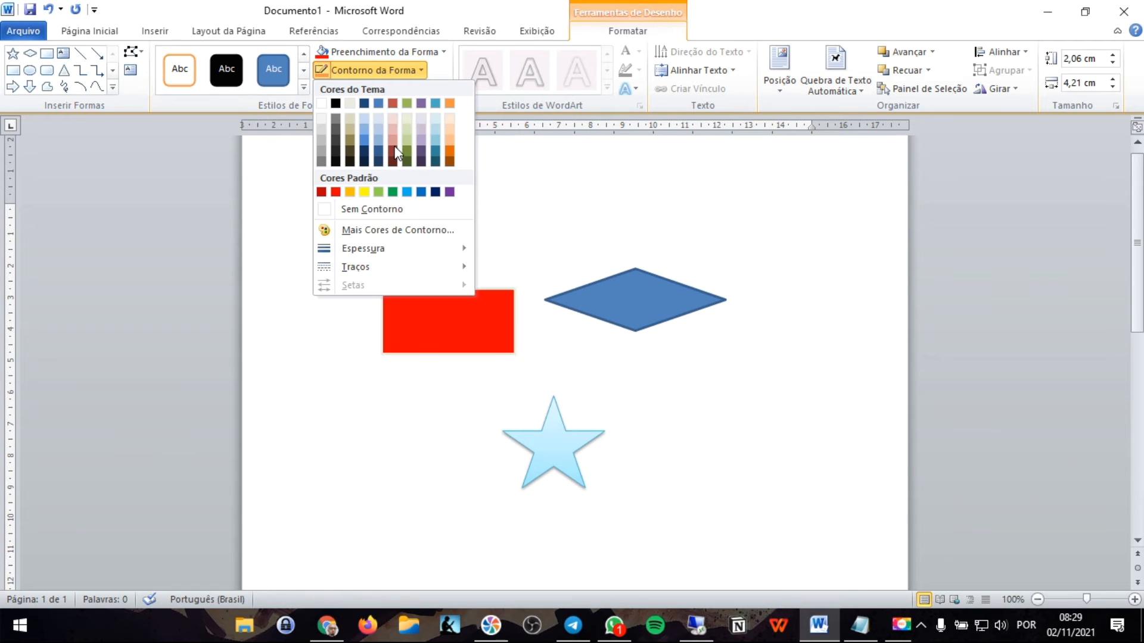
pyautogui.click(364, 192)
# - Give the diamond a dark blue theme-colour fill and a standard light green outline
pyautogui.click(630, 293)
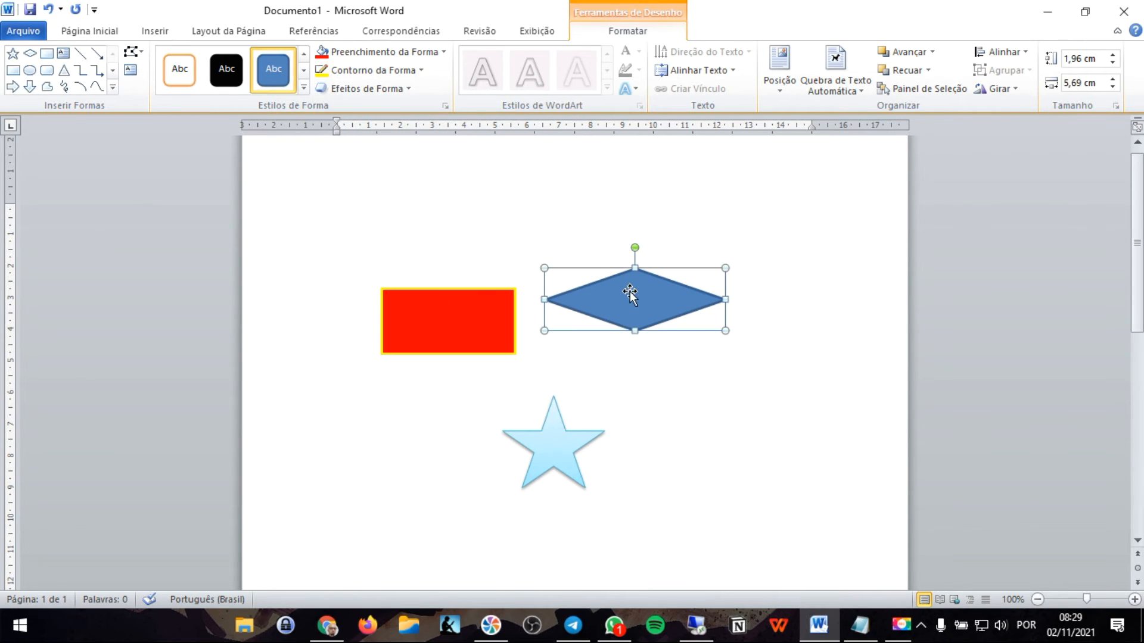
pyautogui.click(398, 52)
pyautogui.click(367, 131)
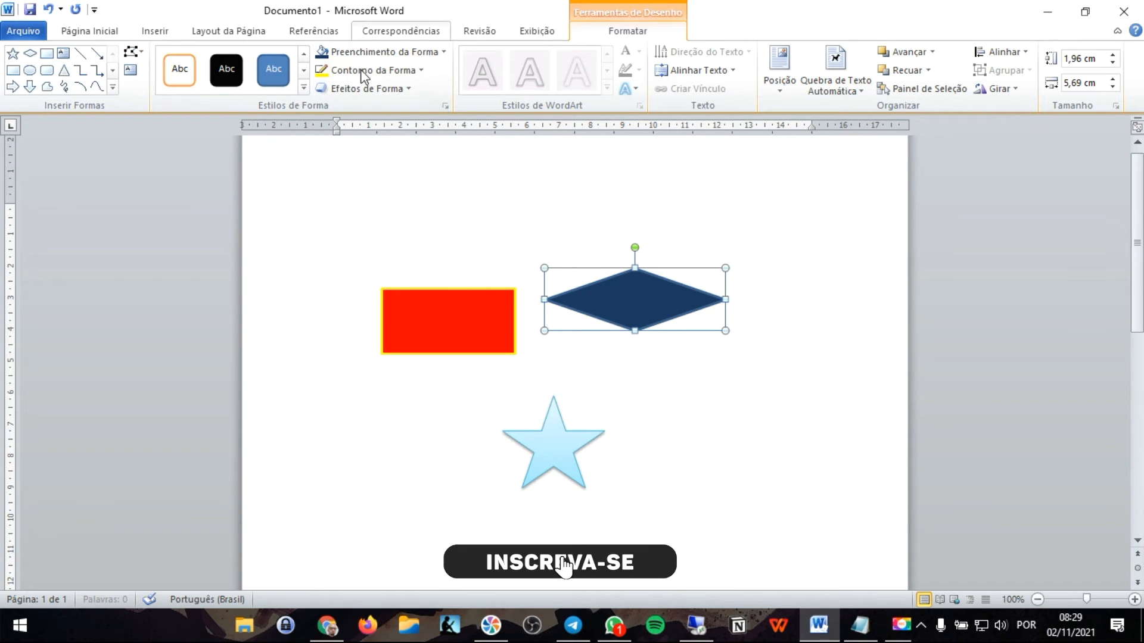
pyautogui.click(375, 70)
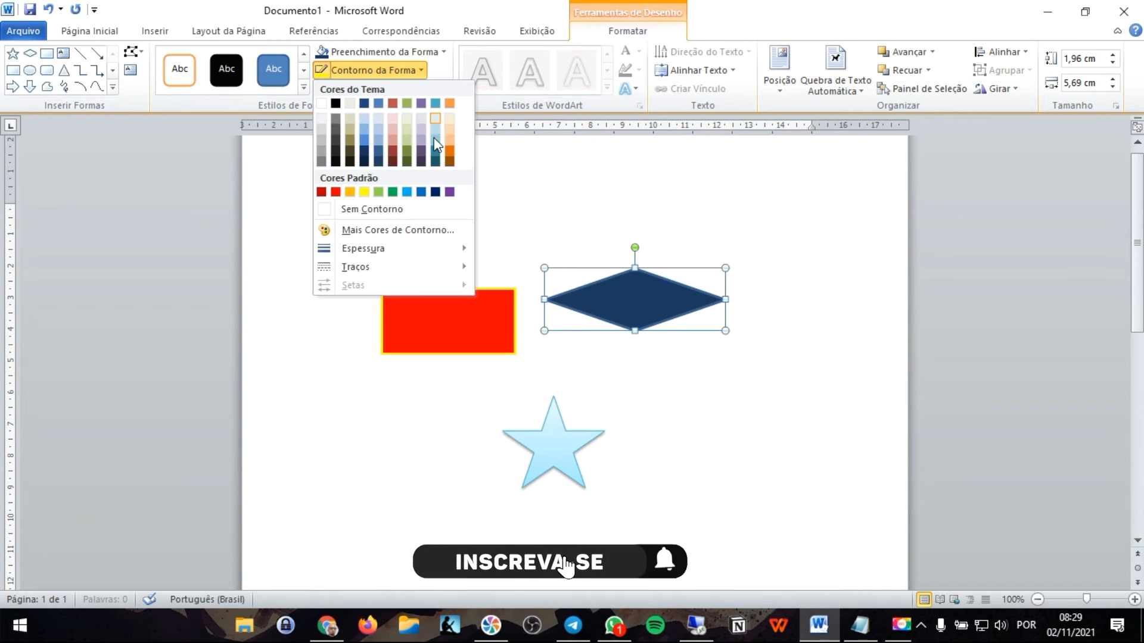
pyautogui.click(380, 192)
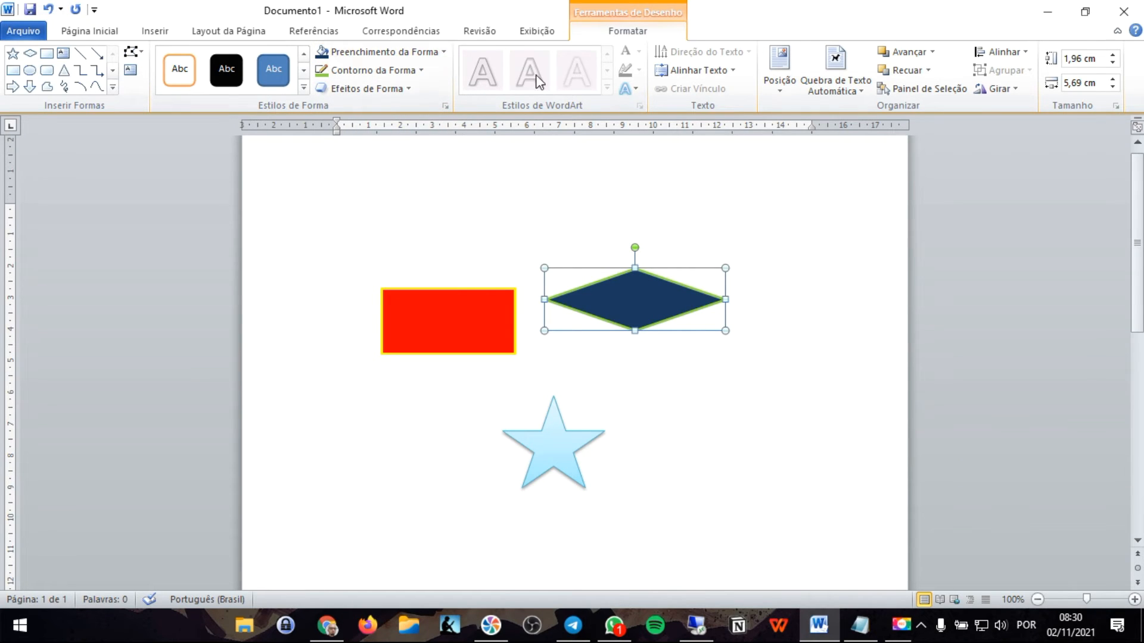
pyautogui.click(635, 90)
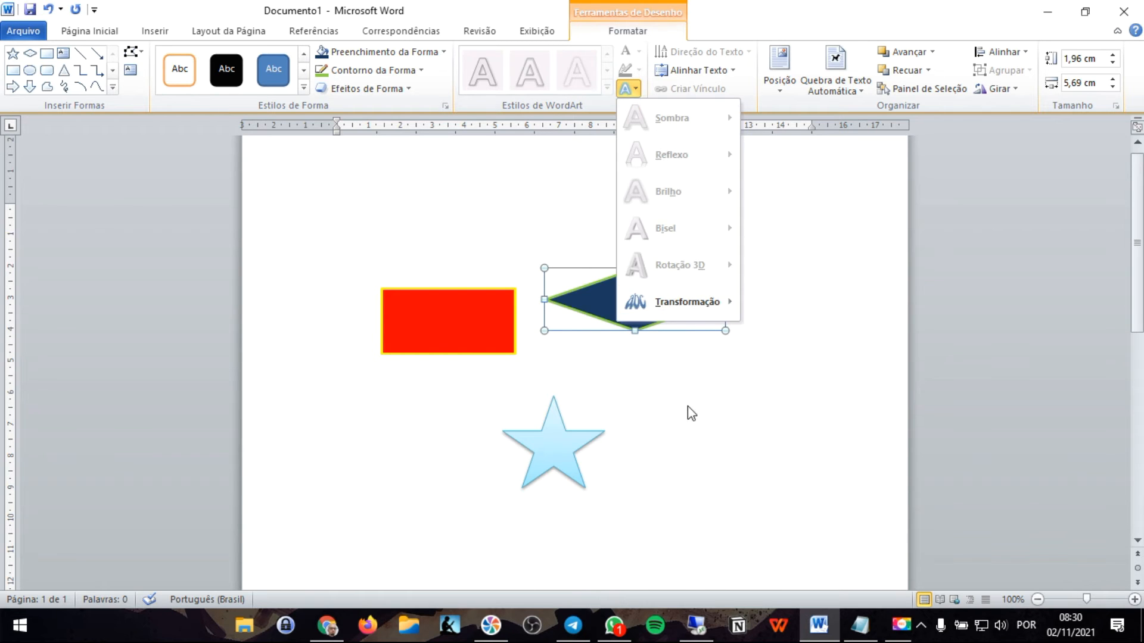
pyautogui.click(670, 490)
pyautogui.tripleClick(245, 399)
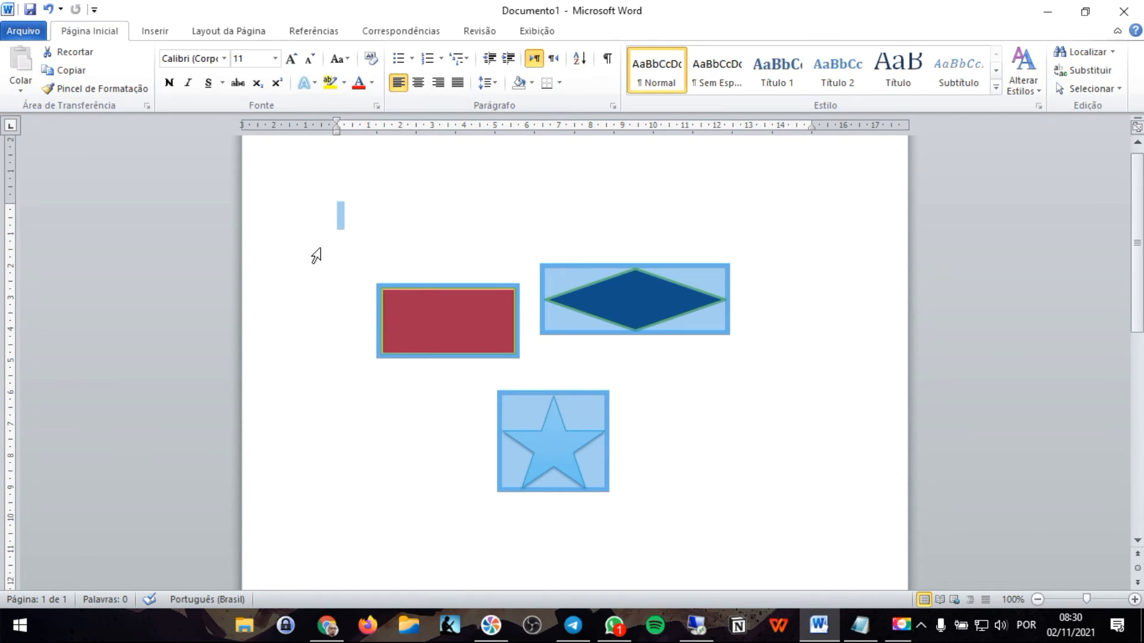
pyautogui.click(685, 394)
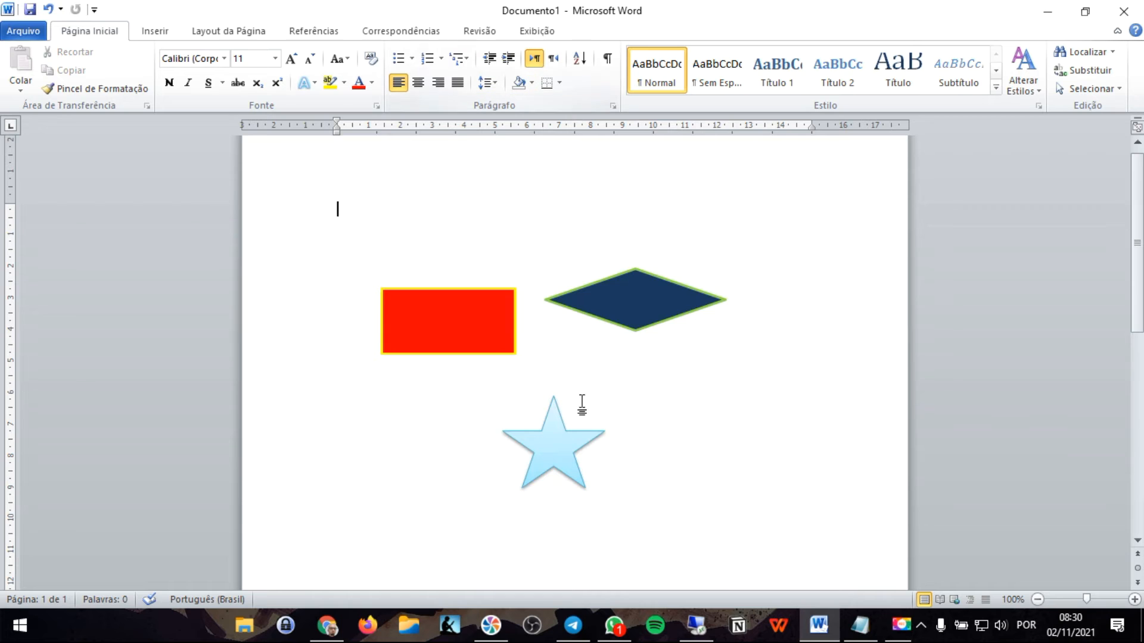
# - Move the star up to the empty space above the rectangle and the diamond
pyautogui.click(437, 324)
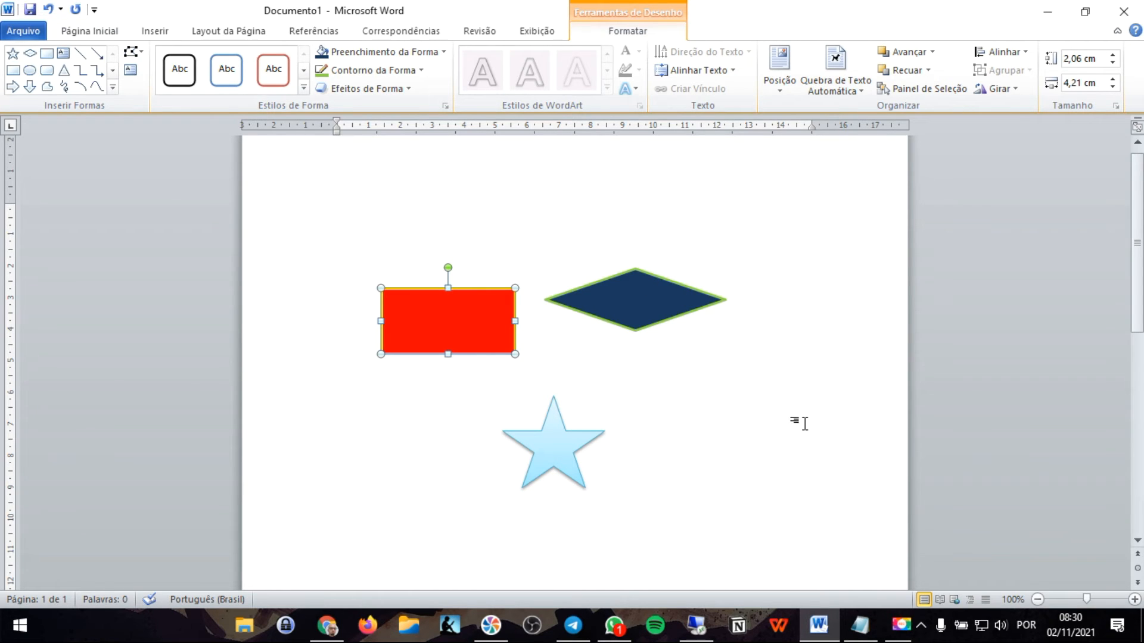
pyautogui.moveTo(558, 446); pyautogui.dragTo(512, 214)
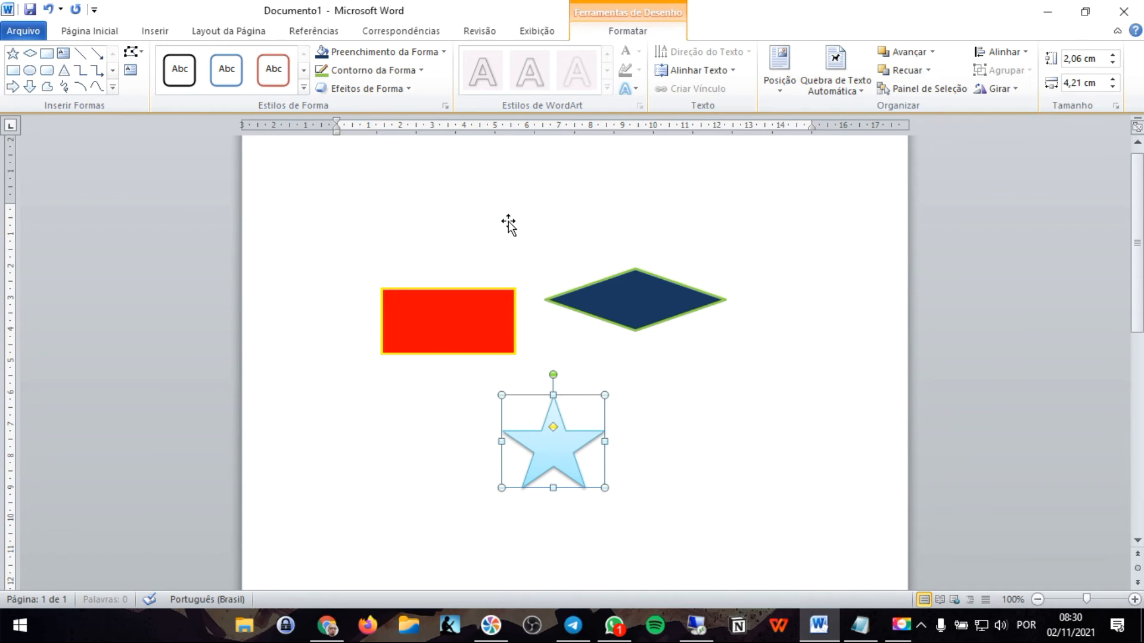
pyautogui.click(646, 316)
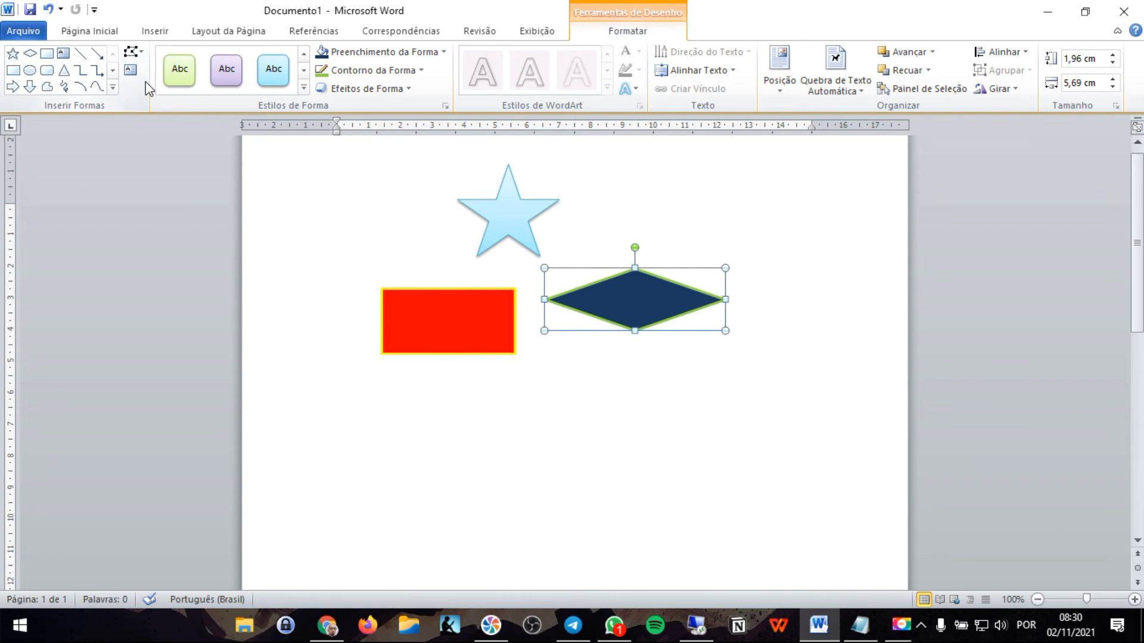
# - Draw a right block arrow about 2.1 cm wide and 1.1 cm high below the diamond
pyautogui.click(154, 31)
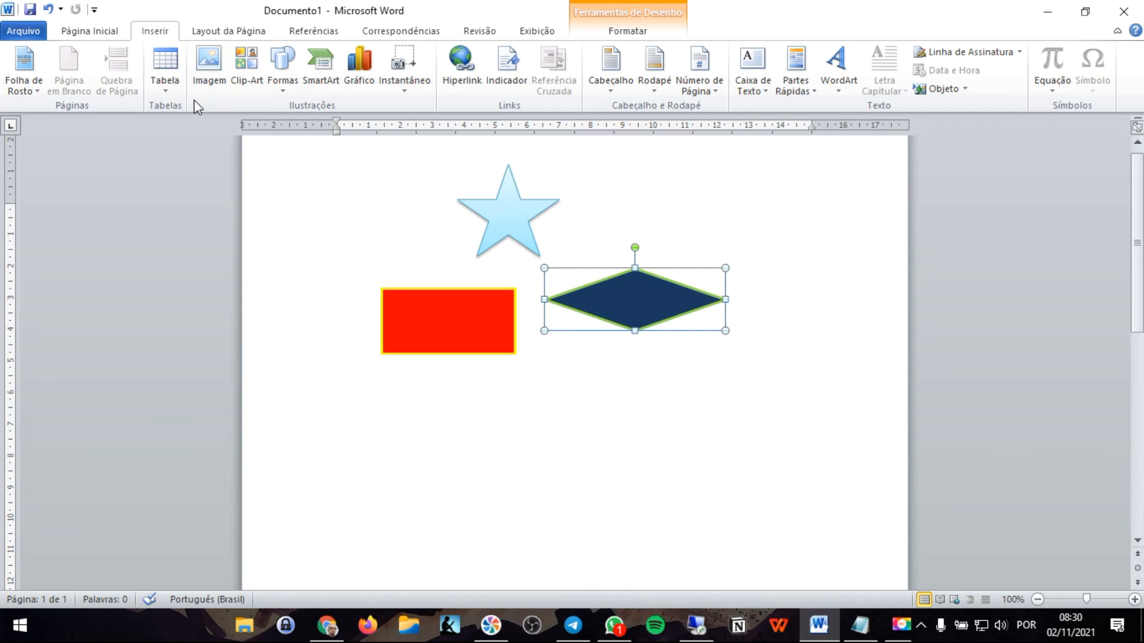
pyautogui.click(282, 69)
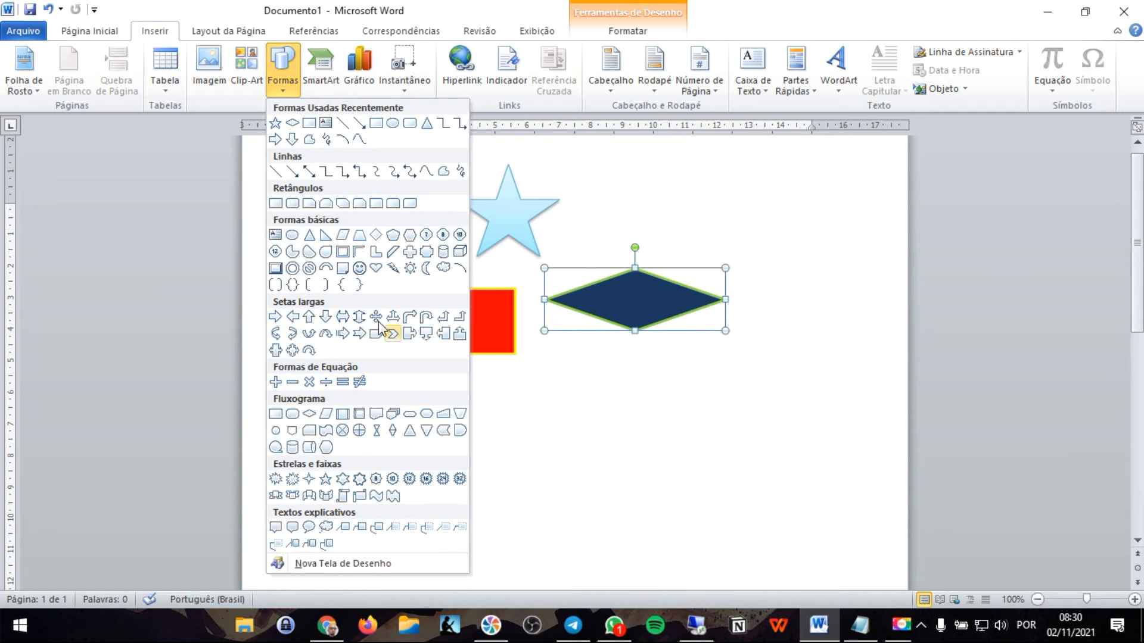
pyautogui.click(275, 316)
pyautogui.moveTo(552, 399); pyautogui.dragTo(622, 436)
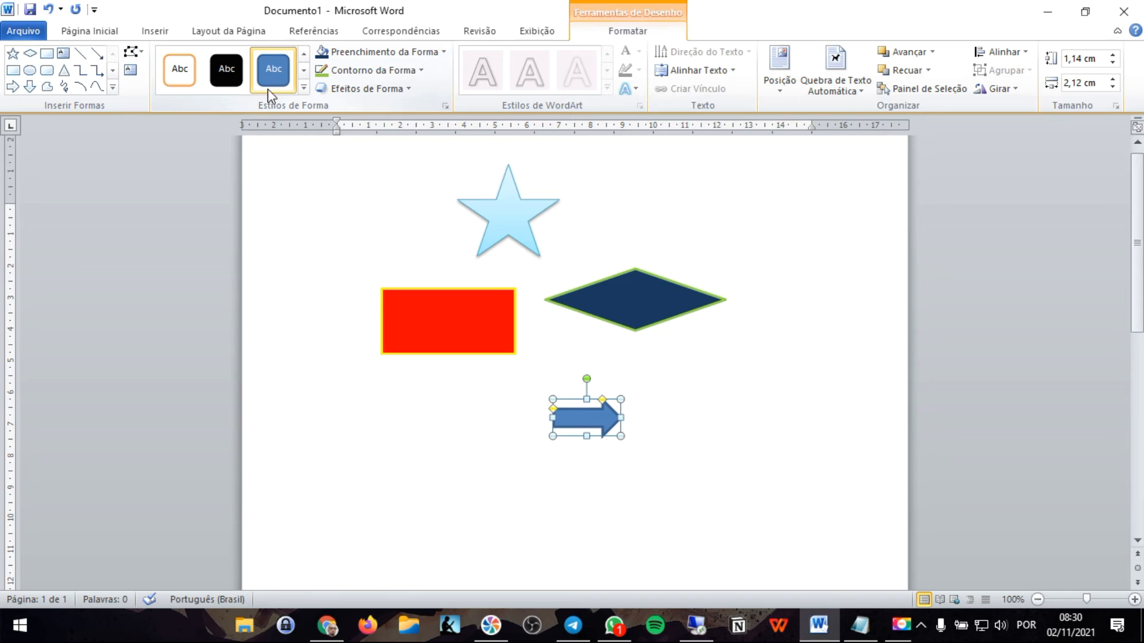
# - Apply the fifth-row red gradient shape style to the arrow and move it above the diamond, beside the star
pyautogui.click(304, 88)
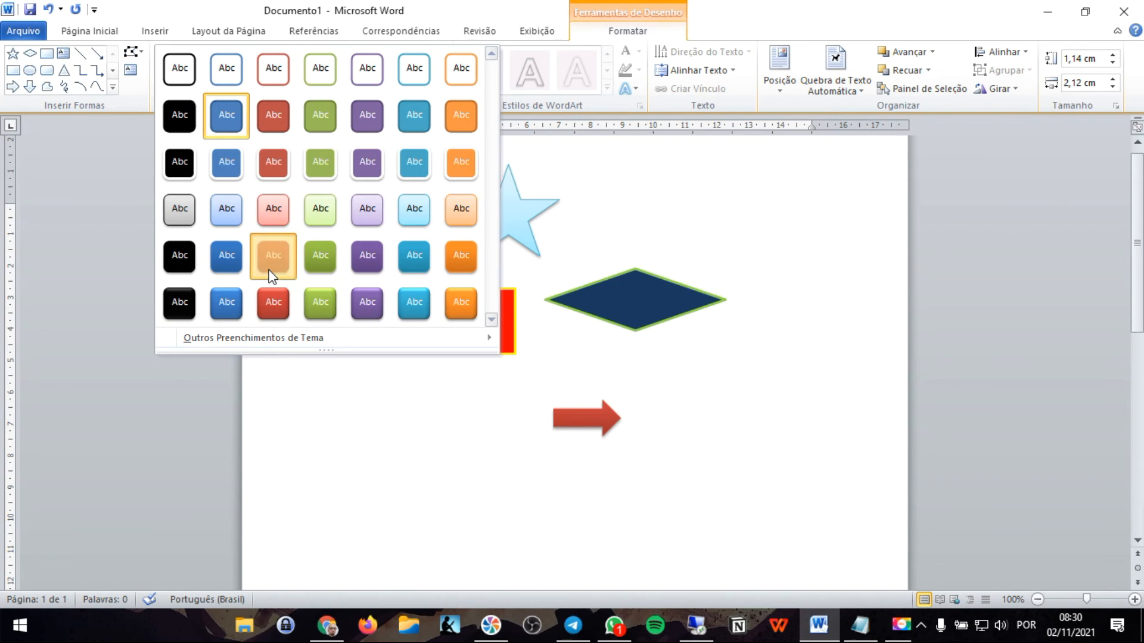
pyautogui.click(273, 255)
pyautogui.moveTo(585, 417); pyautogui.dragTo(670, 204)
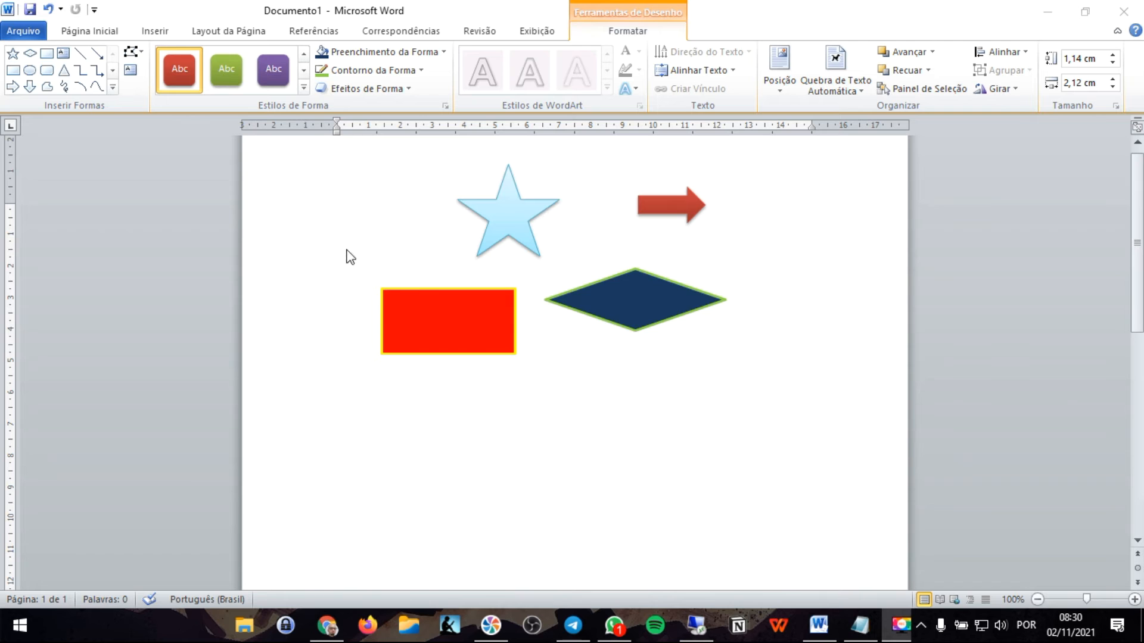
pyautogui.click(378, 197)
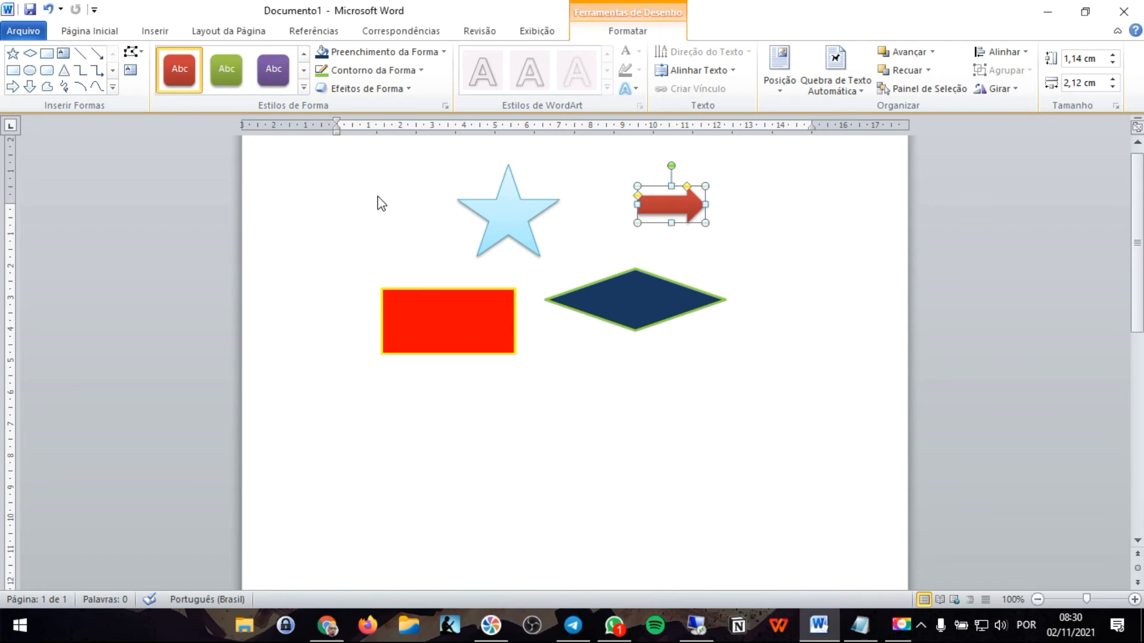
# - Delete the dark blue diamond and the red rectangle
pyautogui.click(626, 316)
pyautogui.press('Delete')
pyautogui.click(466, 309)
pyautogui.press('Delete')
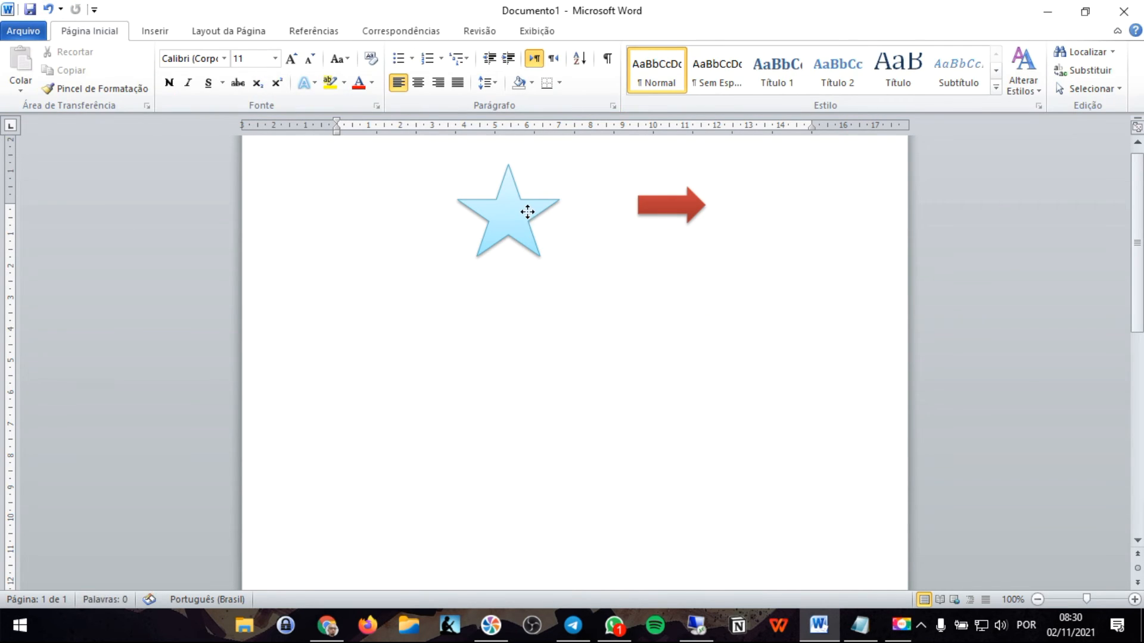
# - Delete the light blue star and the red arrow from the page
pyautogui.click(523, 209)
pyautogui.press('Delete')
pyautogui.click(694, 204)
pyautogui.press('Delete')
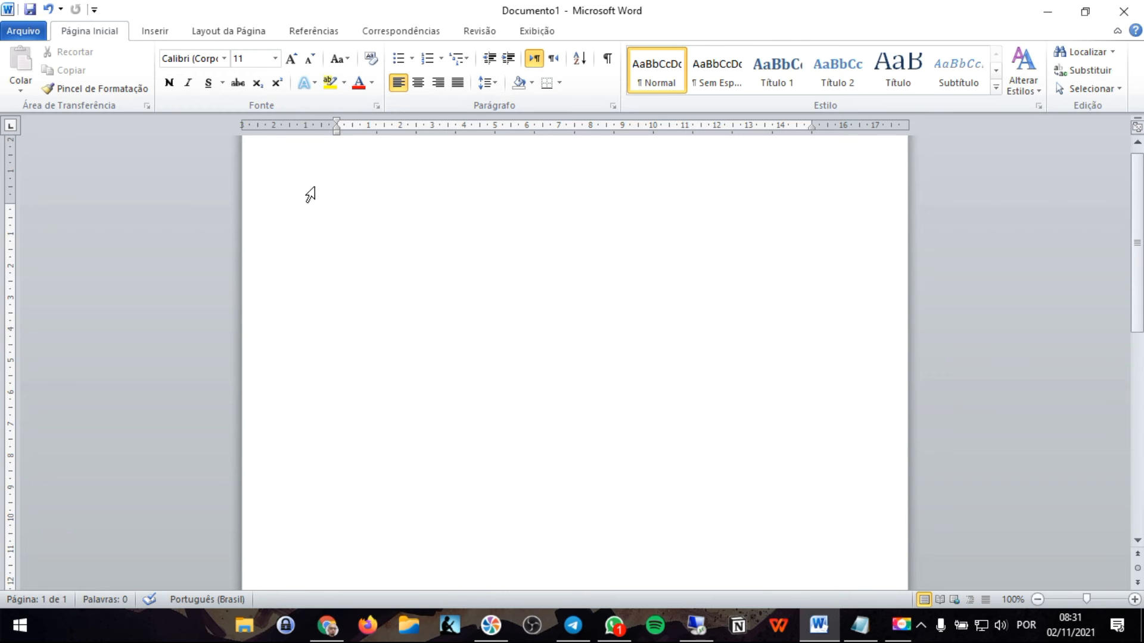
# - Insert a page break in the empty document and check the first and second pages
pyautogui.click(158, 33)
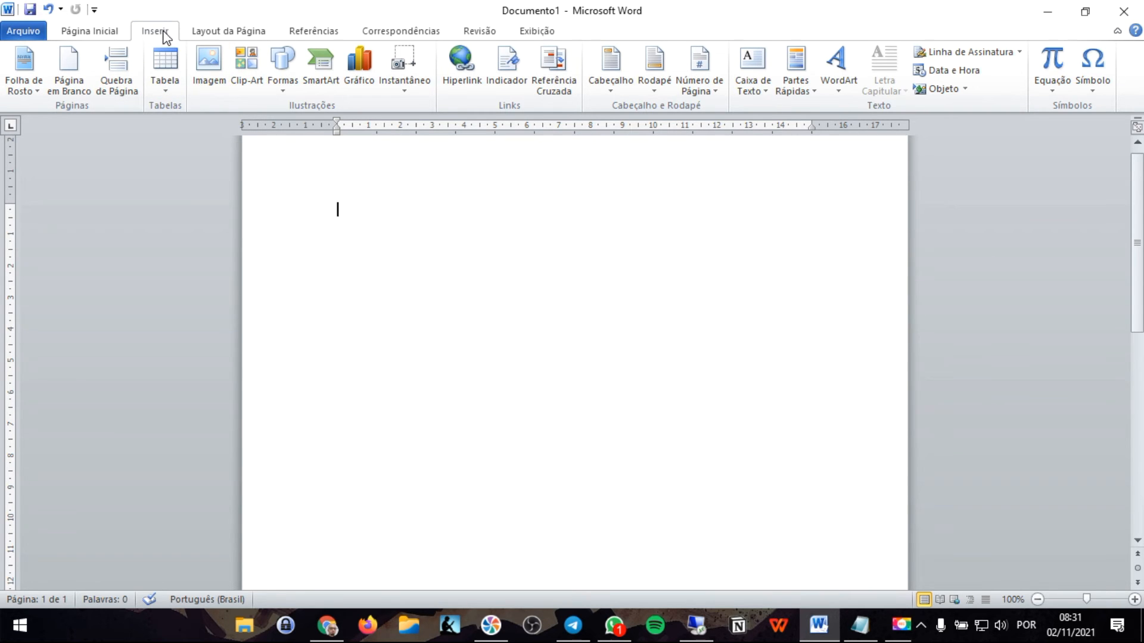
pyautogui.click(120, 71)
pyautogui.scroll(10, 569, 414)
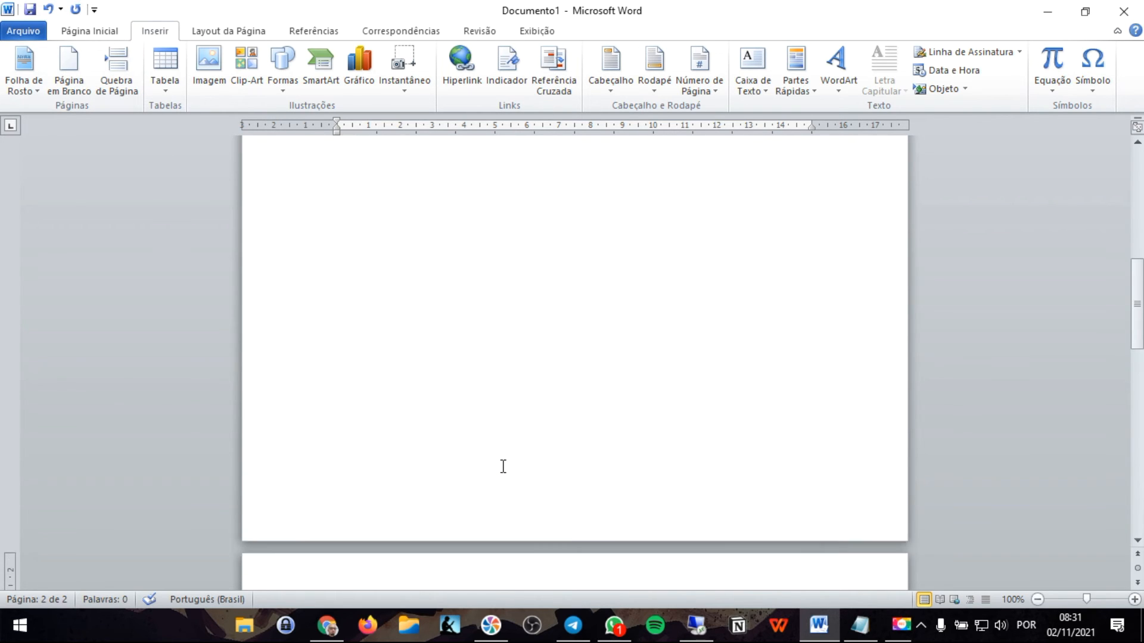
pyautogui.click(363, 234)
pyautogui.scroll(-7, 407, 316)
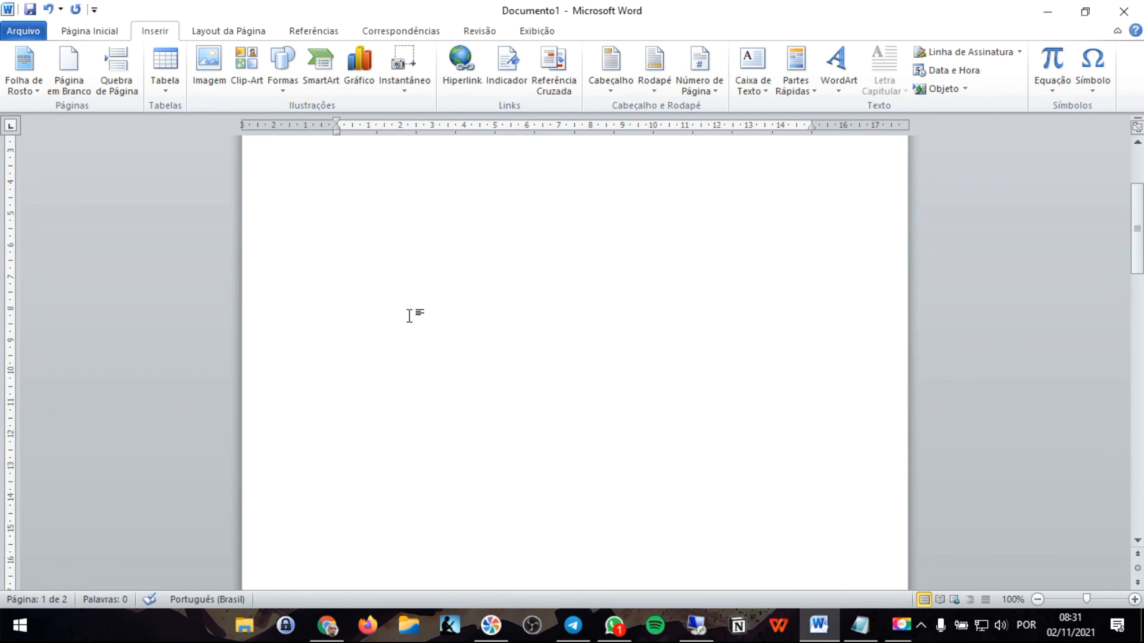
pyautogui.scroll(-5, 496, 355)
pyautogui.click(401, 475)
pyautogui.scroll(5, 434, 322)
pyautogui.scroll(5, 434, 321)
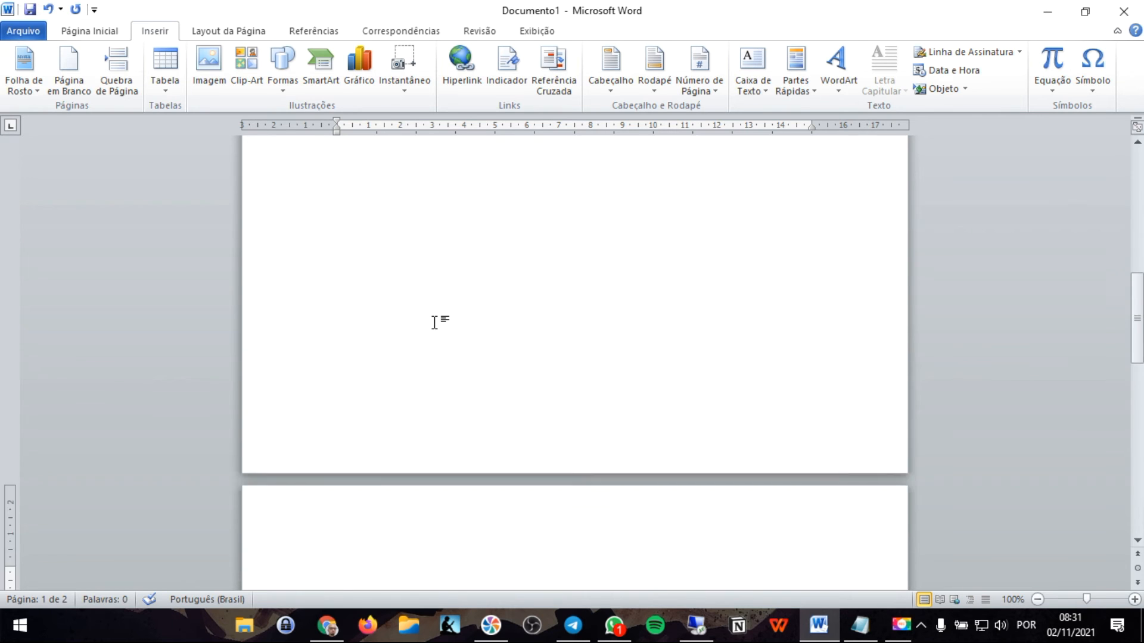
pyautogui.scroll(2, 434, 321)
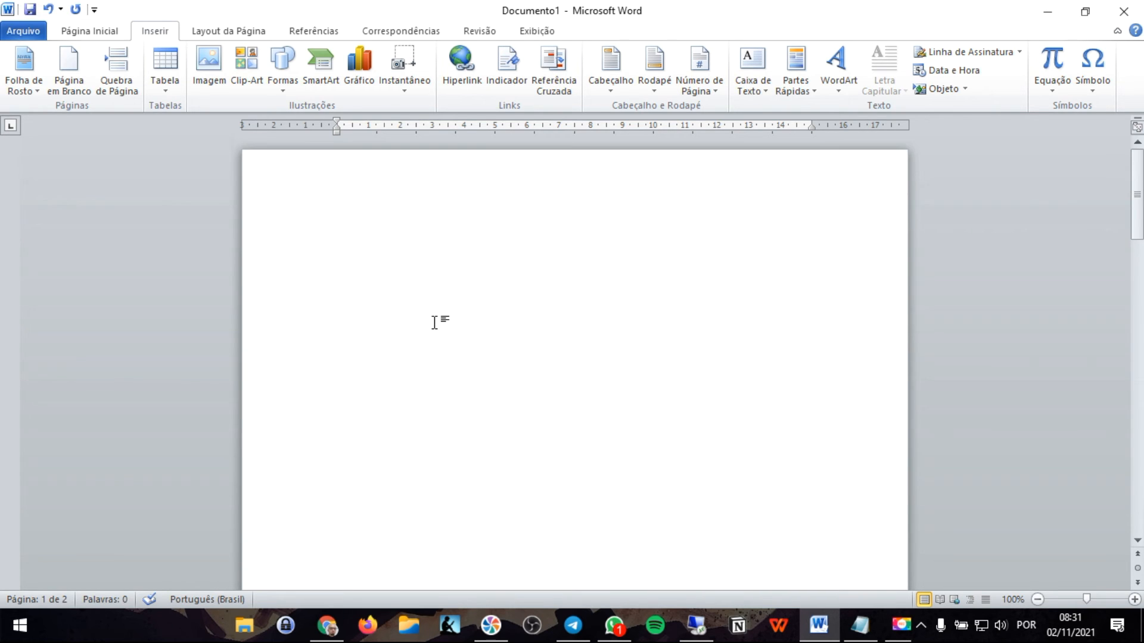
# - Add empty paragraphs from the start of the first page until the page break is pushed onto the second page
pyautogui.click(407, 205)
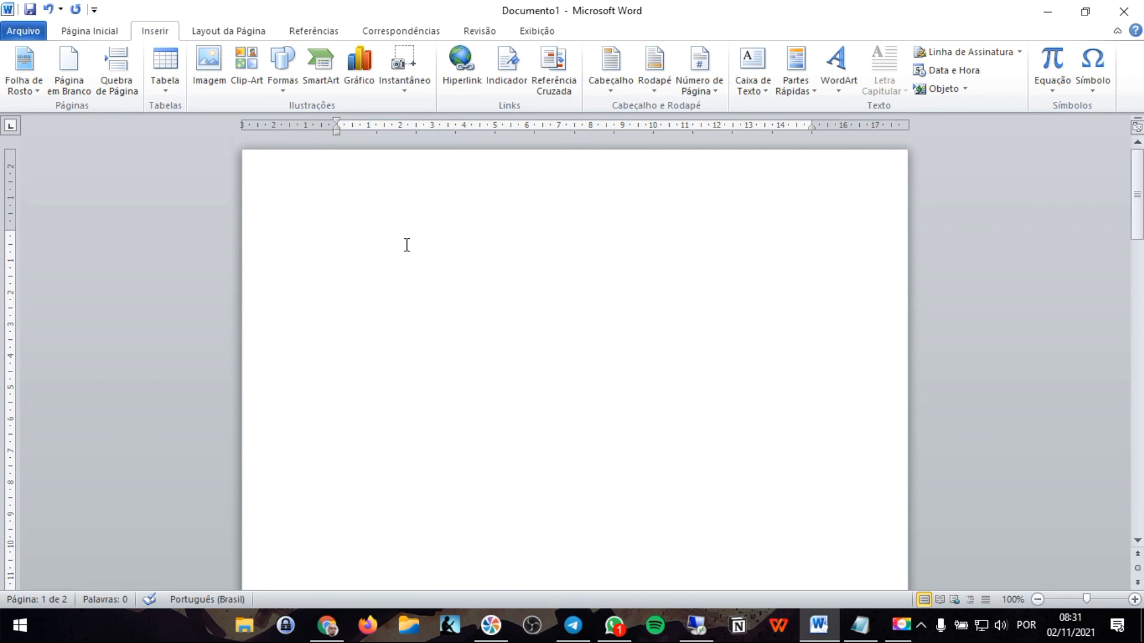
pyautogui.press('Return')
pyautogui.press('Return')
pyautogui.press('Return')
pyautogui.press('Return')
pyautogui.press('Return')
pyautogui.press('Return')
pyautogui.press('Return')
pyautogui.press('Return')
pyautogui.press('Return')
pyautogui.press('Return')
pyautogui.press('Return')
pyautogui.press('Return')
pyautogui.press('Return')
pyautogui.press('Return')
pyautogui.press('Return')
pyautogui.press('Return')
pyautogui.press('Return')
pyautogui.press('Return')
pyautogui.press('Return')
pyautogui.press('Return')
pyautogui.press('Return')
pyautogui.press('Return')
pyautogui.press('Return')
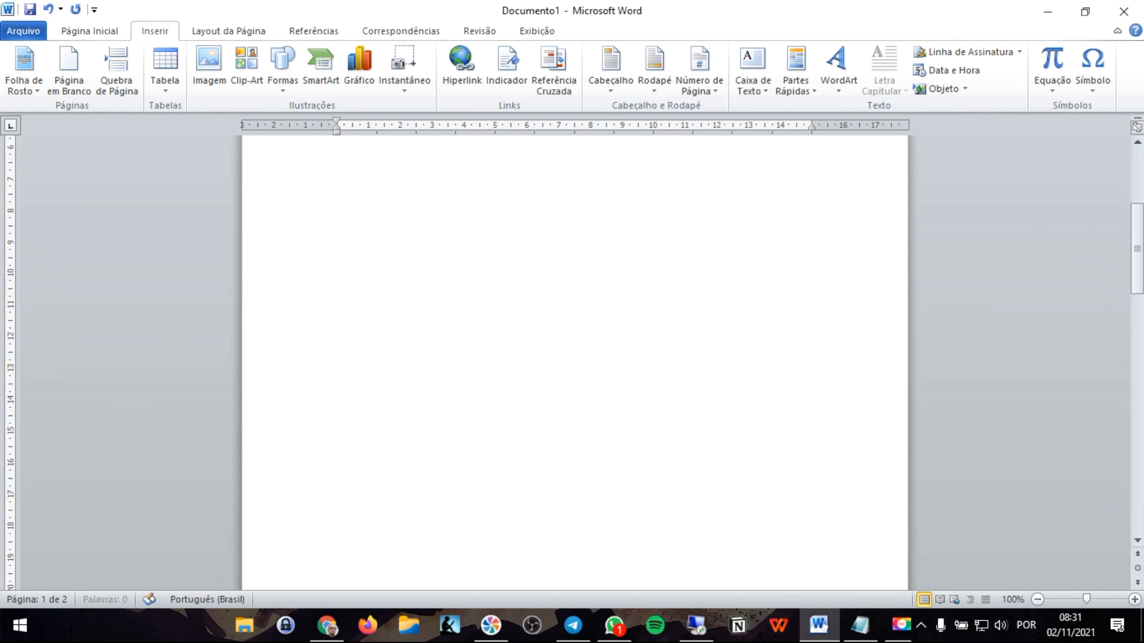
pyautogui.press('Return')
pyautogui.press('Return')
pyautogui.press('Return')
pyautogui.press('Return')
pyautogui.press('Return')
pyautogui.press('Return')
pyautogui.press('Return')
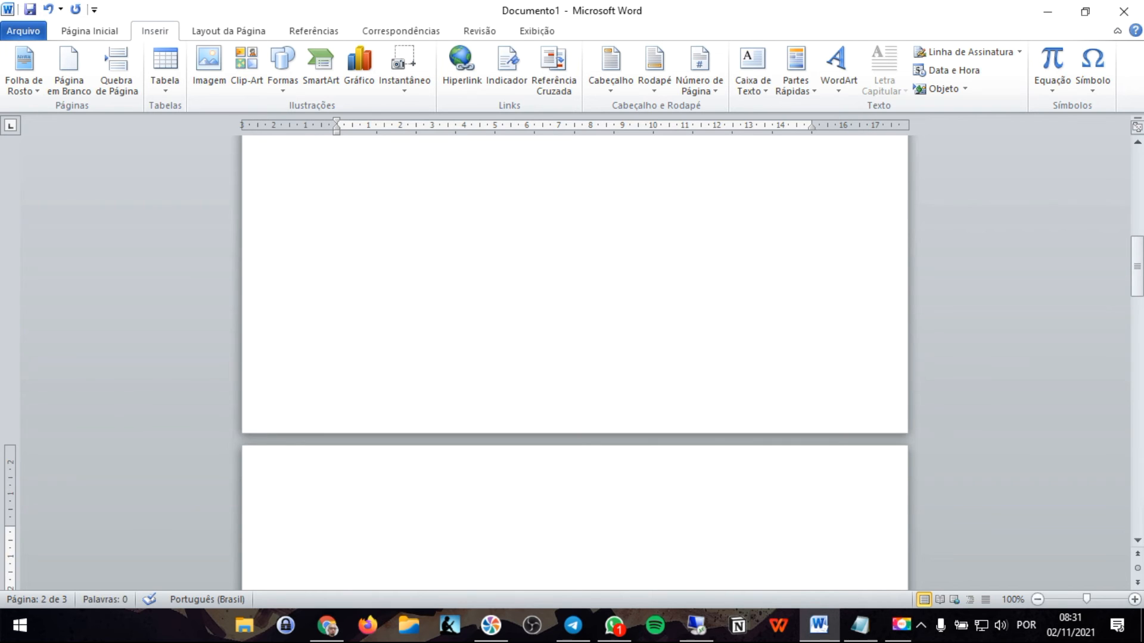
# - Examine how the added empty paragraphs and the page break divide the document into pages
pyautogui.scroll(-3, 404, 245)
pyautogui.scroll(1, 404, 244)
pyautogui.click(423, 287)
pyautogui.scroll(3, 450, 341)
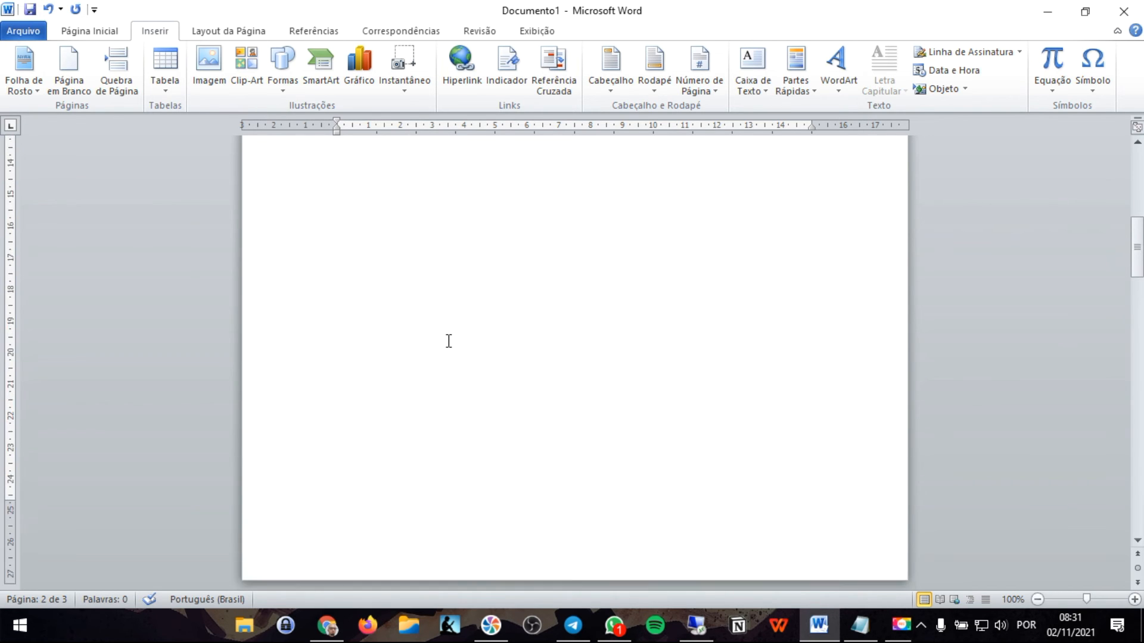
pyautogui.scroll(5, 449, 341)
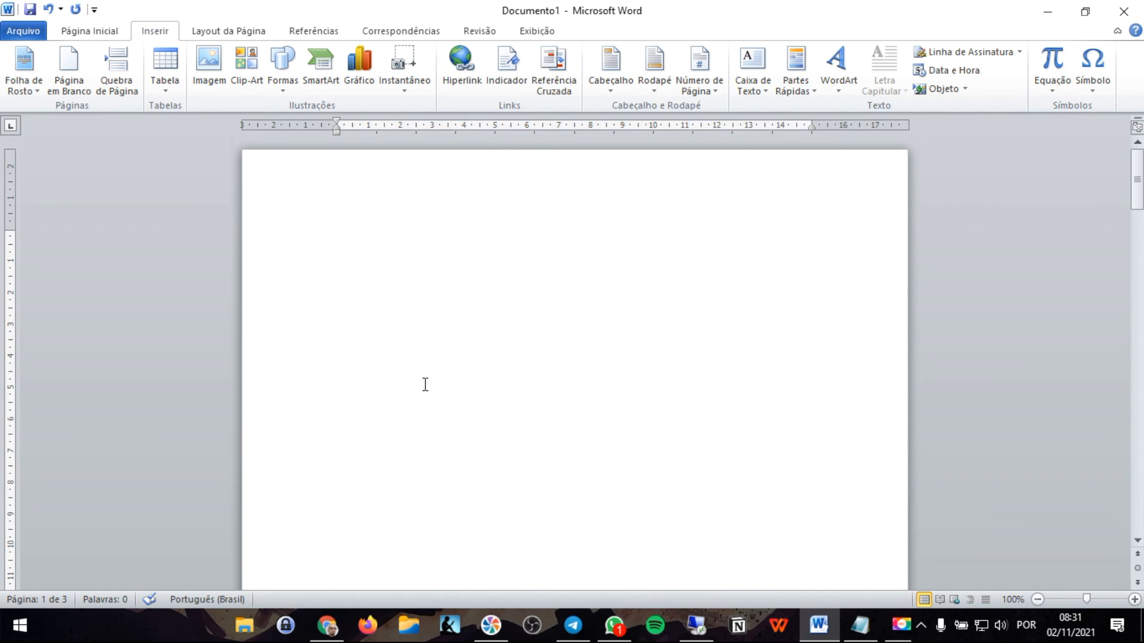
pyautogui.scroll(-8, 424, 384)
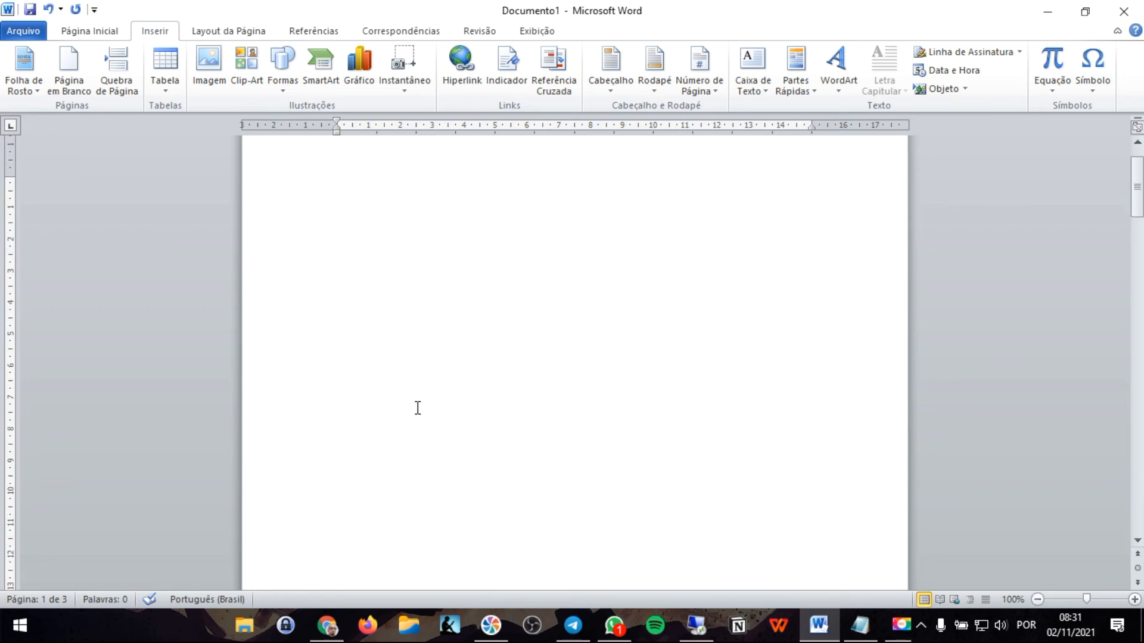
pyautogui.scroll(-10, 418, 408)
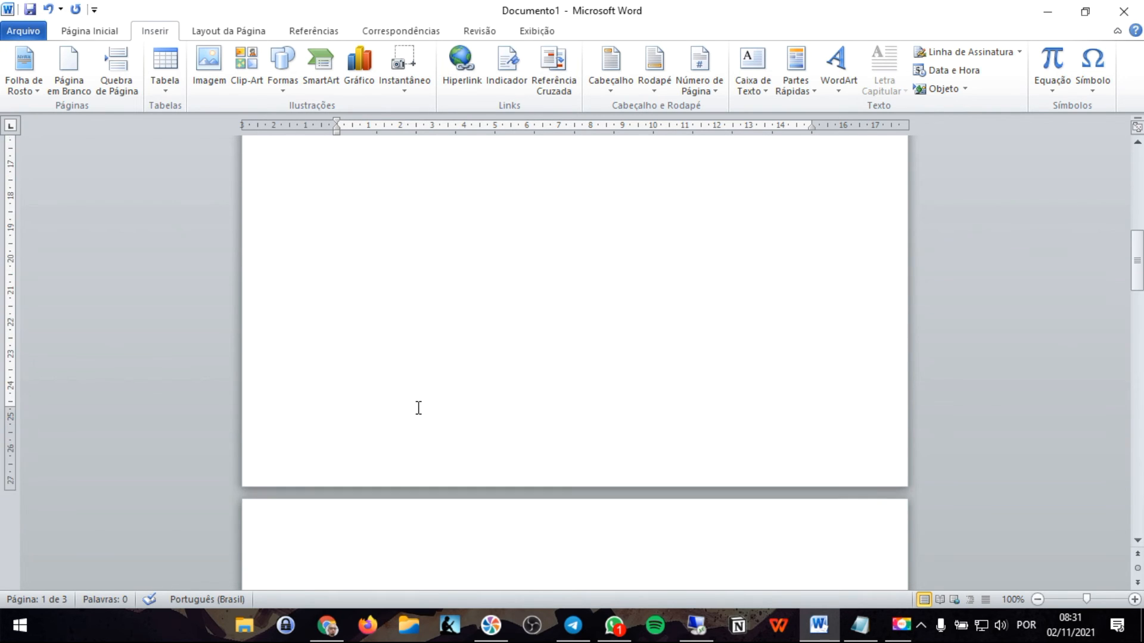
pyautogui.click(446, 279)
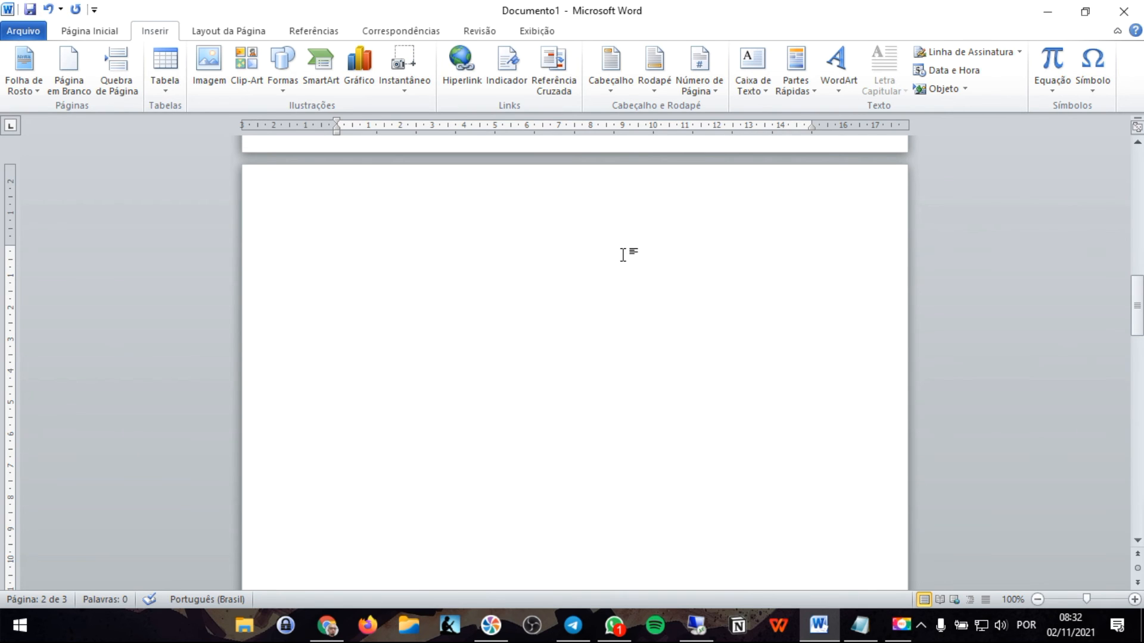
# - Add two more empty paragraphs near the end of the first page
pyautogui.scroll(5, 588, 258)
pyautogui.click(499, 198)
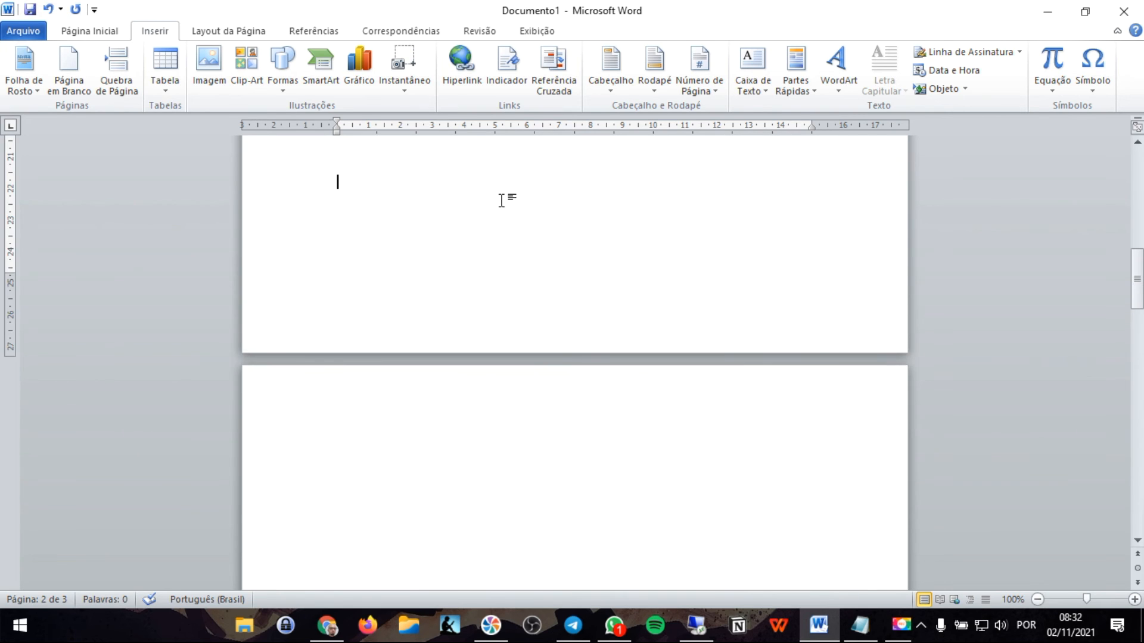
pyautogui.scroll(1, 504, 191)
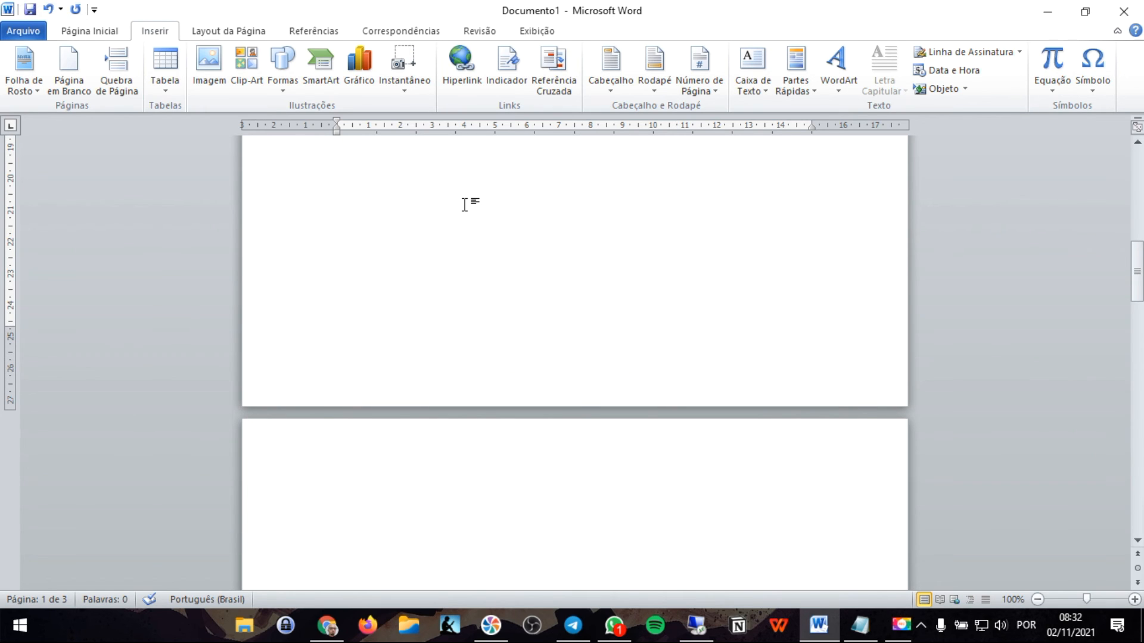
pyautogui.press('Return')
pyautogui.press('Return')
# - Insert another page break near the top of the second page
pyautogui.scroll(-4, 551, 298)
pyautogui.click(473, 362)
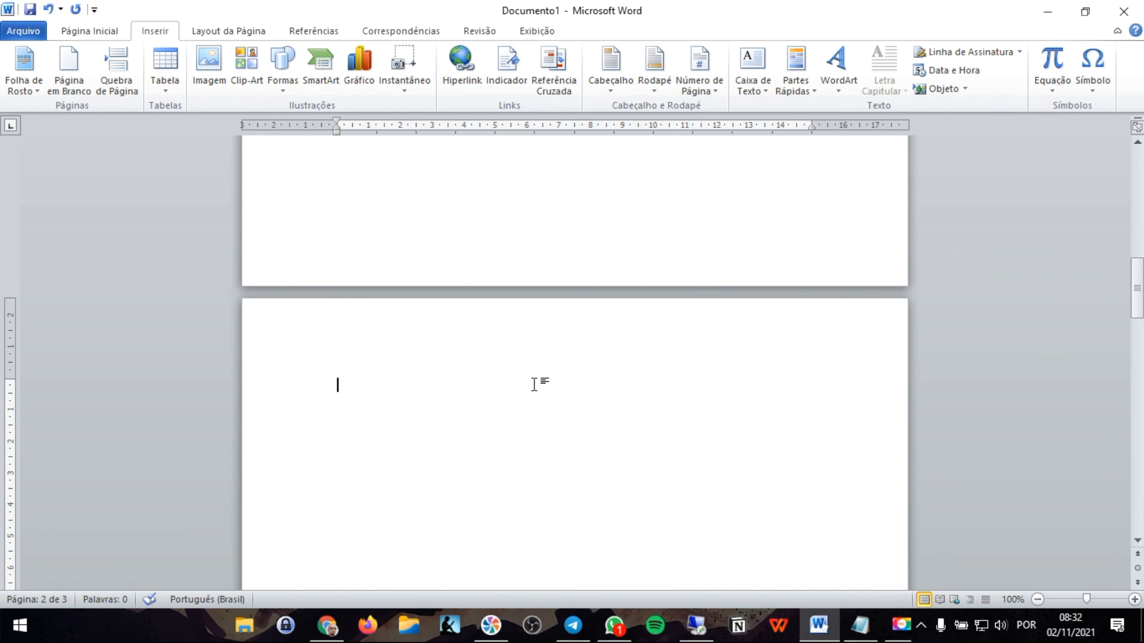
pyautogui.scroll(-2, 522, 337)
pyautogui.scroll(2, 467, 327)
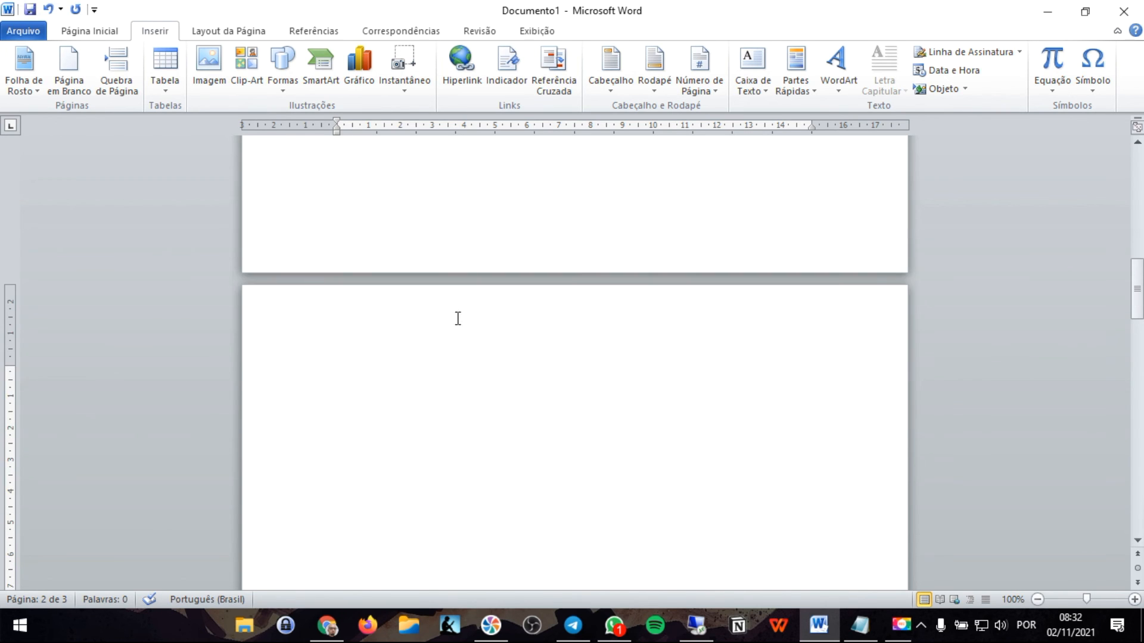
pyautogui.scroll(-3, 524, 525)
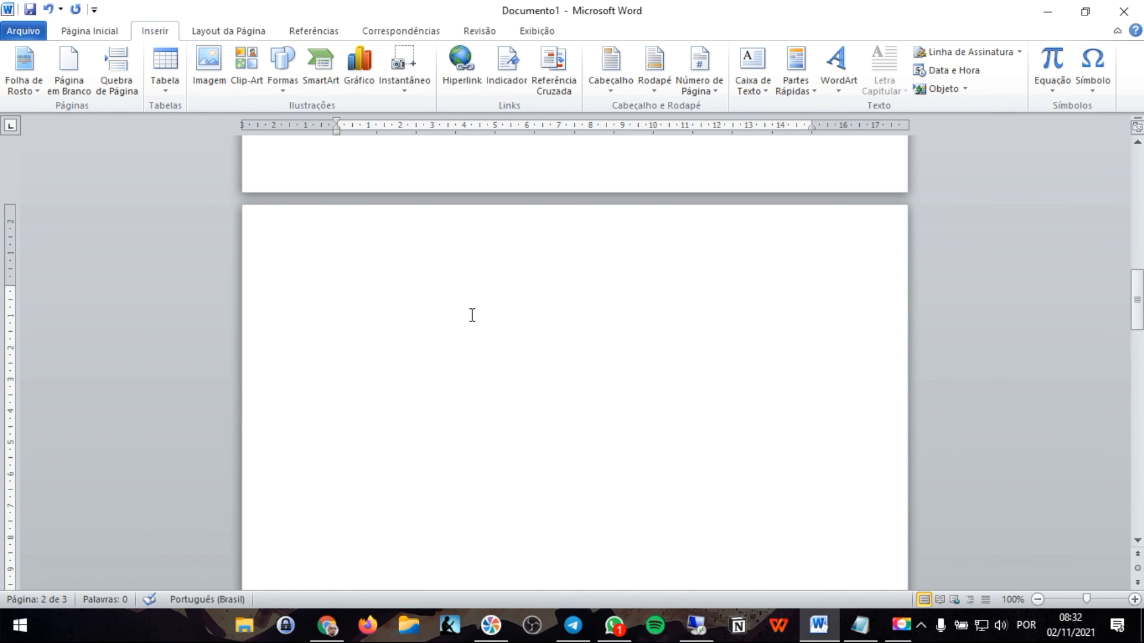
pyautogui.scroll(2, 536, 327)
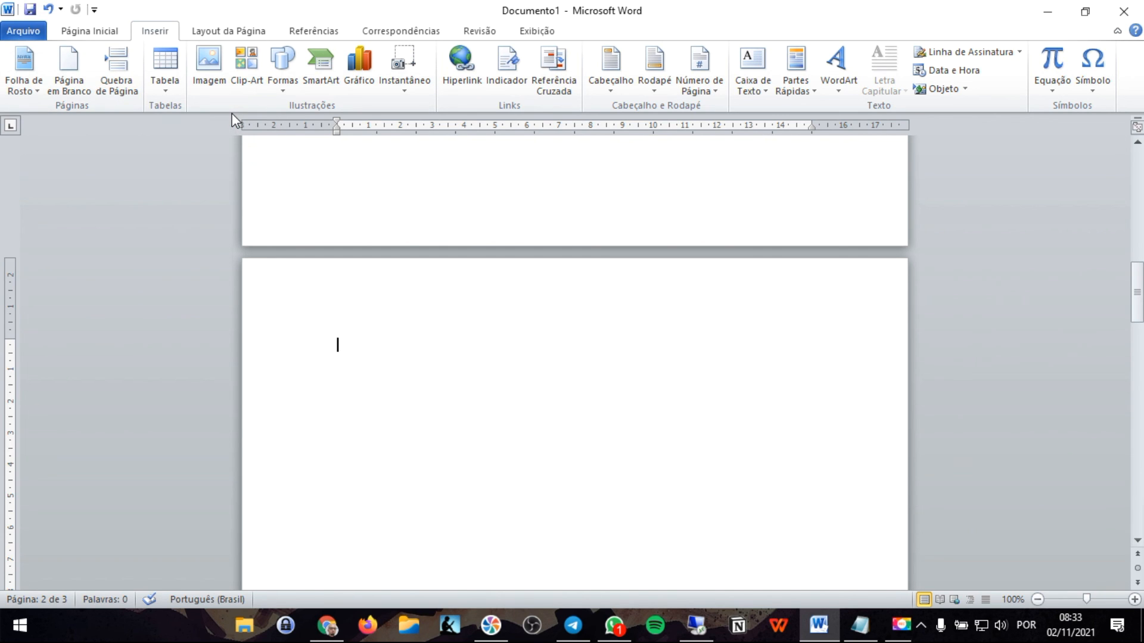
pyautogui.hotkey('ctrl', 'Return')
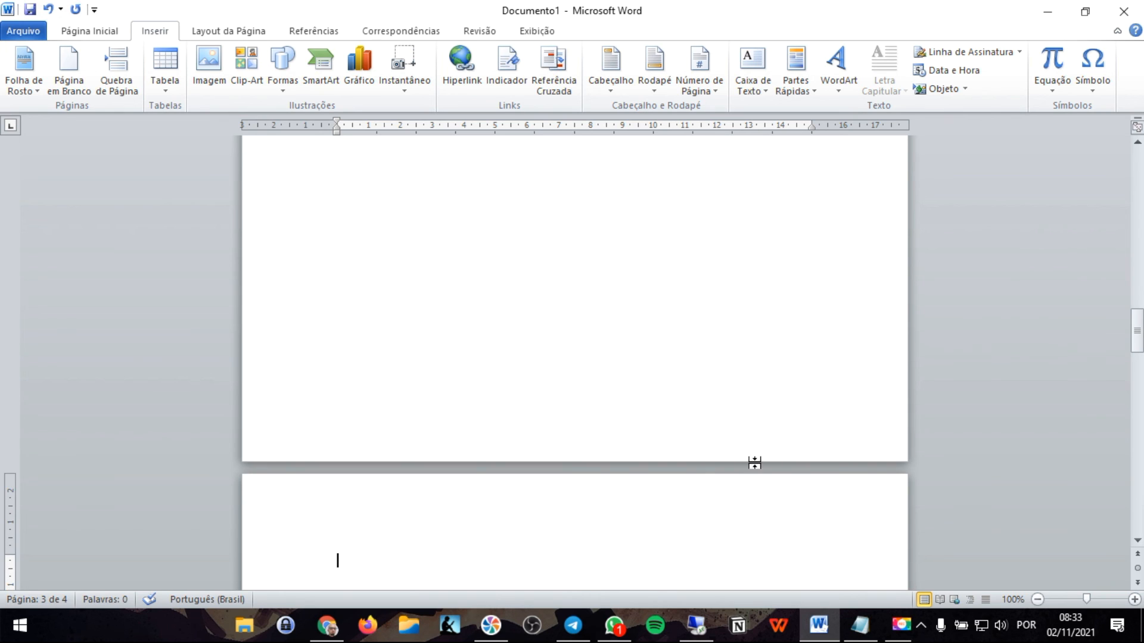
# - Review the pages from the newly inserted break back up to the start of the document
pyautogui.scroll(2, 754, 462)
pyautogui.scroll(10, 742, 432)
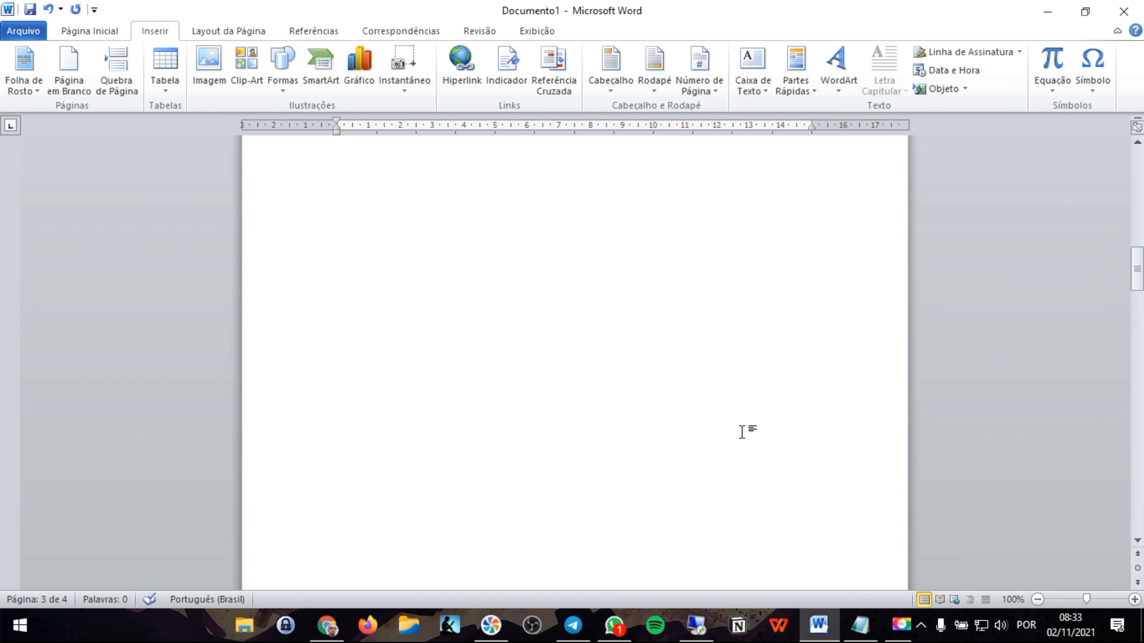
pyautogui.scroll(2, 733, 453)
pyautogui.scroll(-3, 721, 477)
pyautogui.scroll(5, 720, 486)
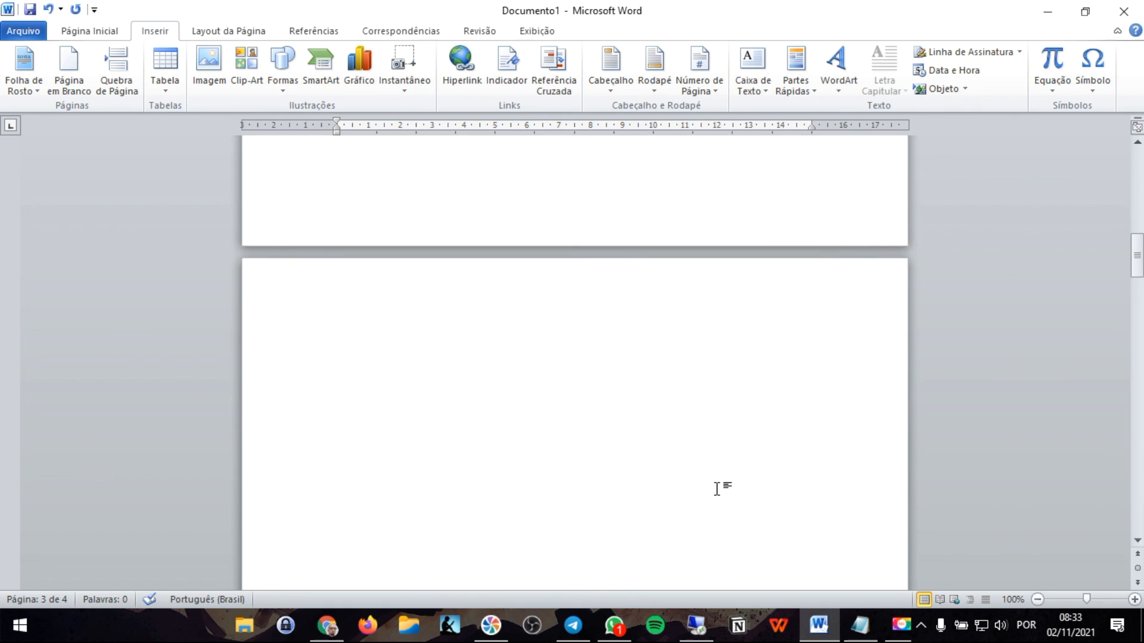
pyautogui.scroll(8, 741, 466)
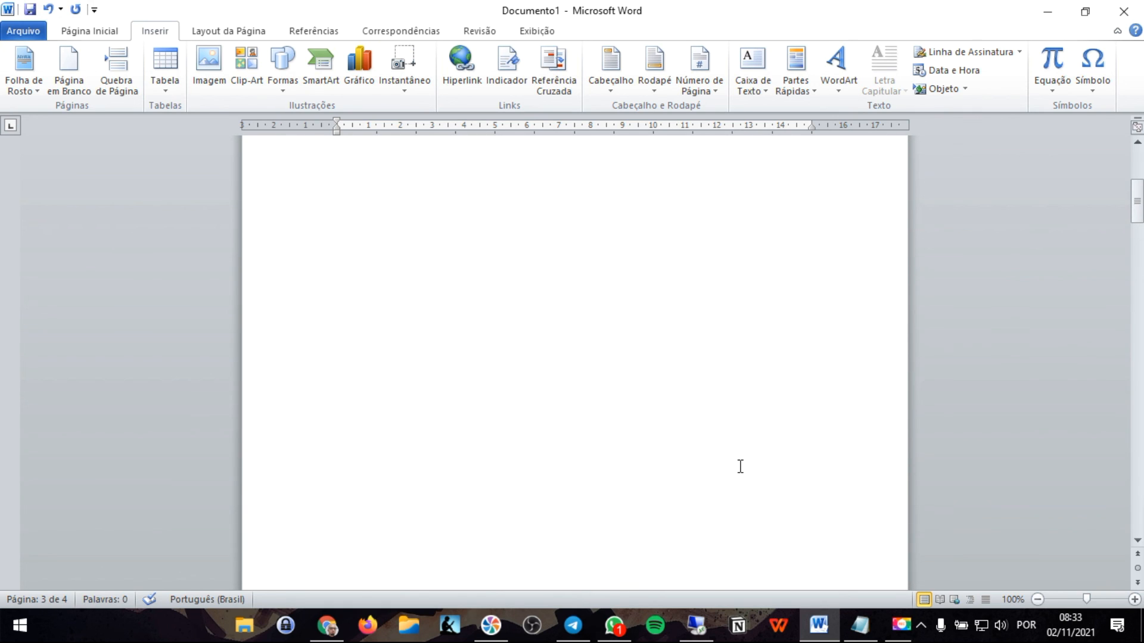
pyautogui.scroll(5, 741, 467)
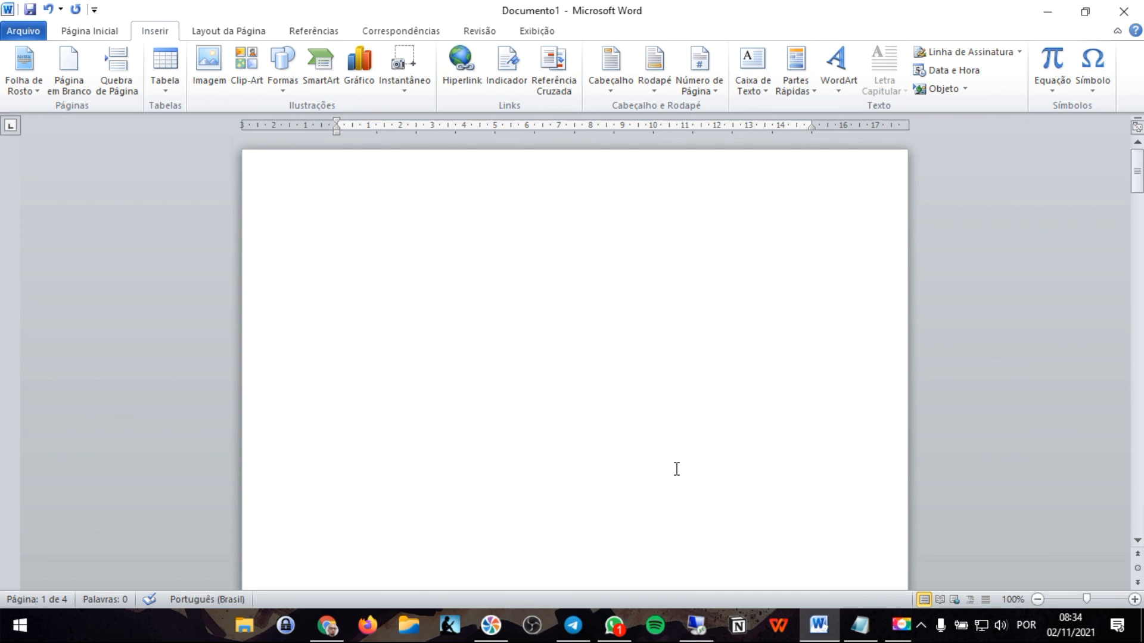
pyautogui.press('F10')
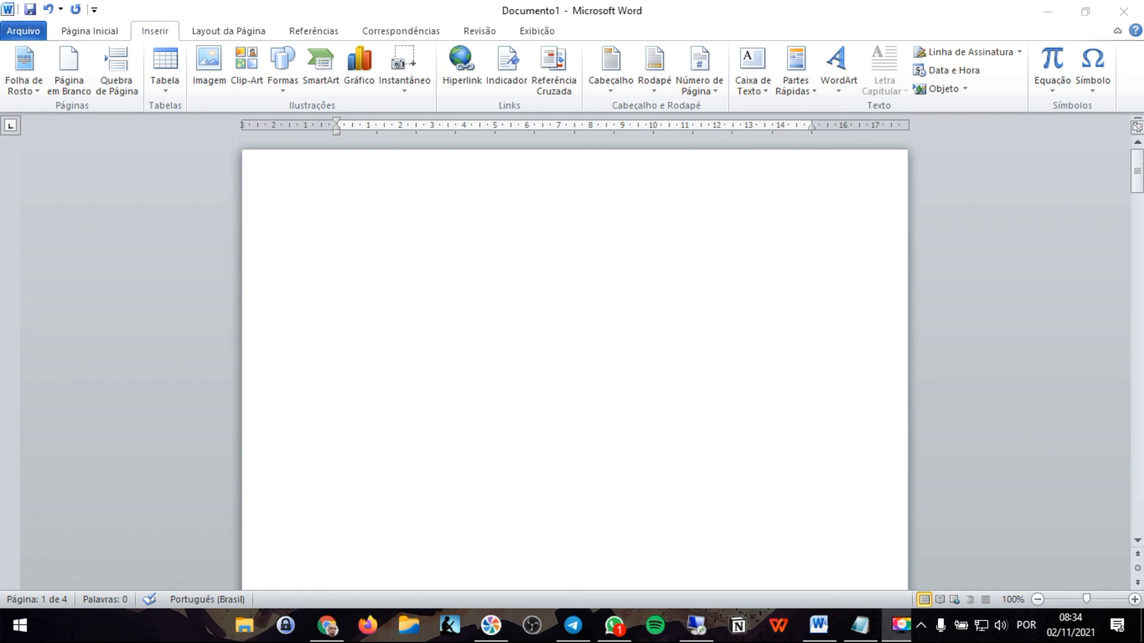